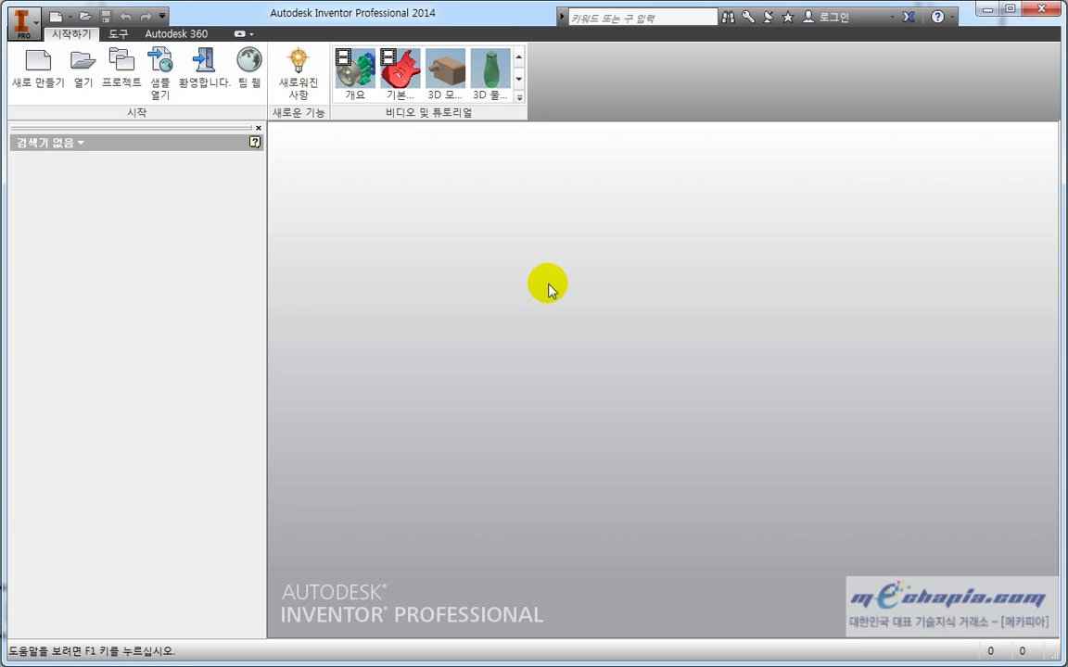
Step: Create a new part file from the Standard.ipt template
left_click(53, 51)
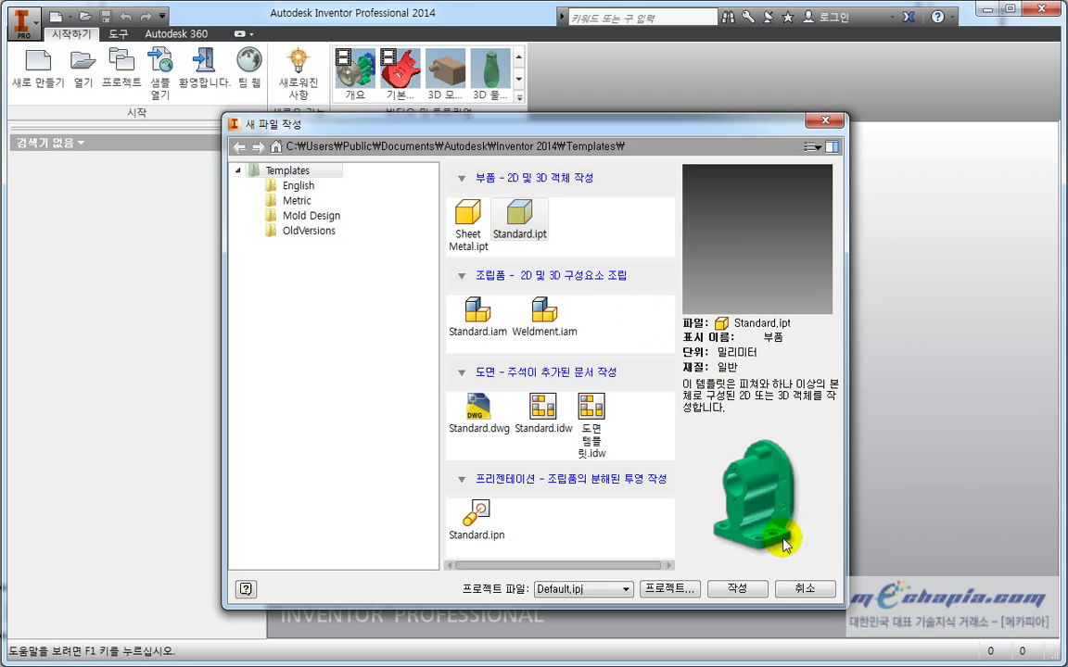
left_click(758, 590)
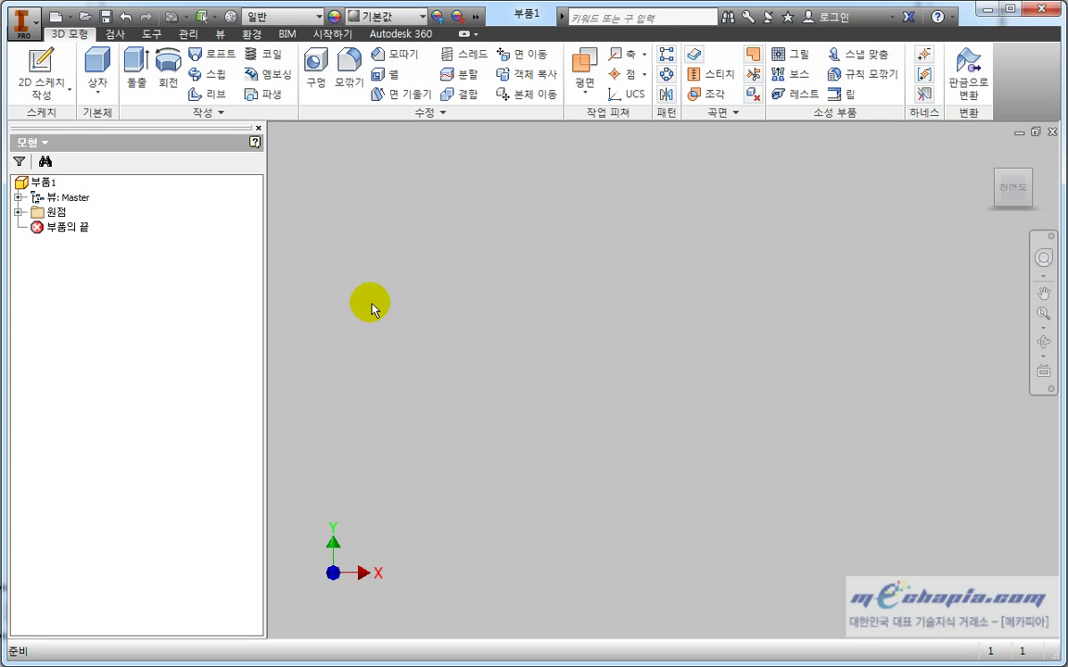
Step: Create a second part from the Standard.ipt template and close it again
left_click(56, 17)
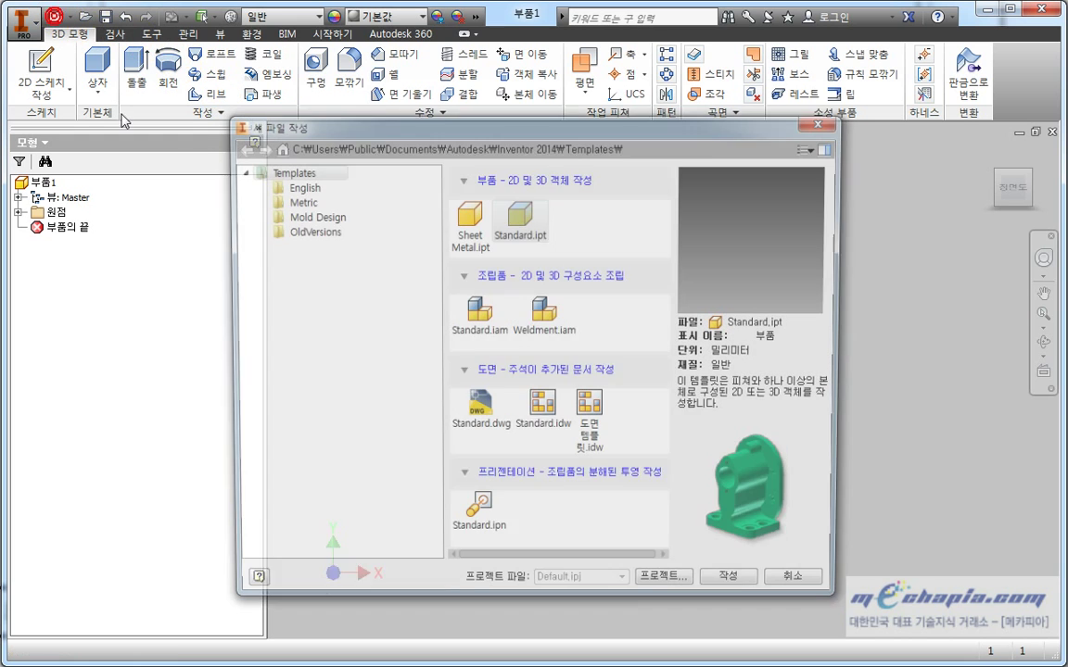
double_click(526, 215)
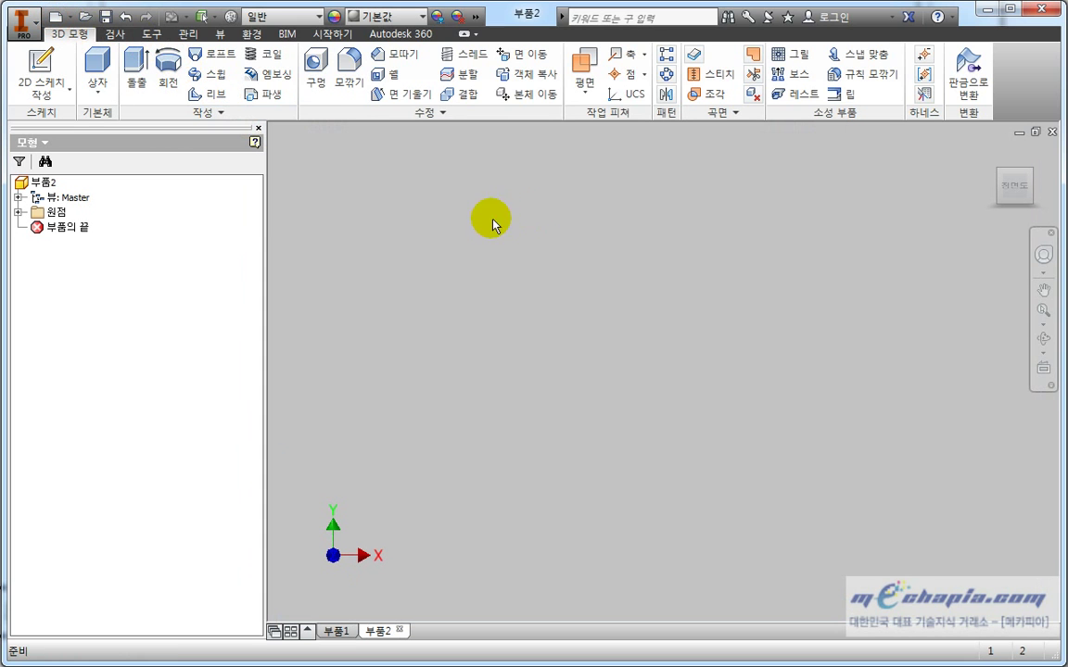
left_click(1052, 131)
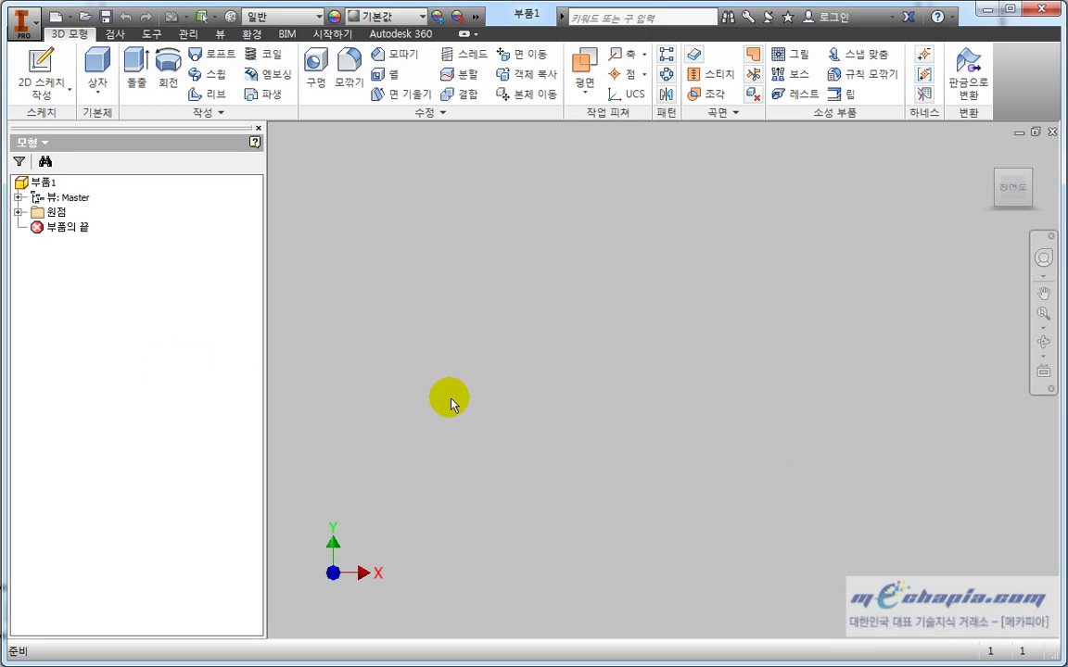
Step: Switch to the textbook document and examine the plate drawing, the design intent notes and the modelling order starting from the base feature
key("alt+Tab")
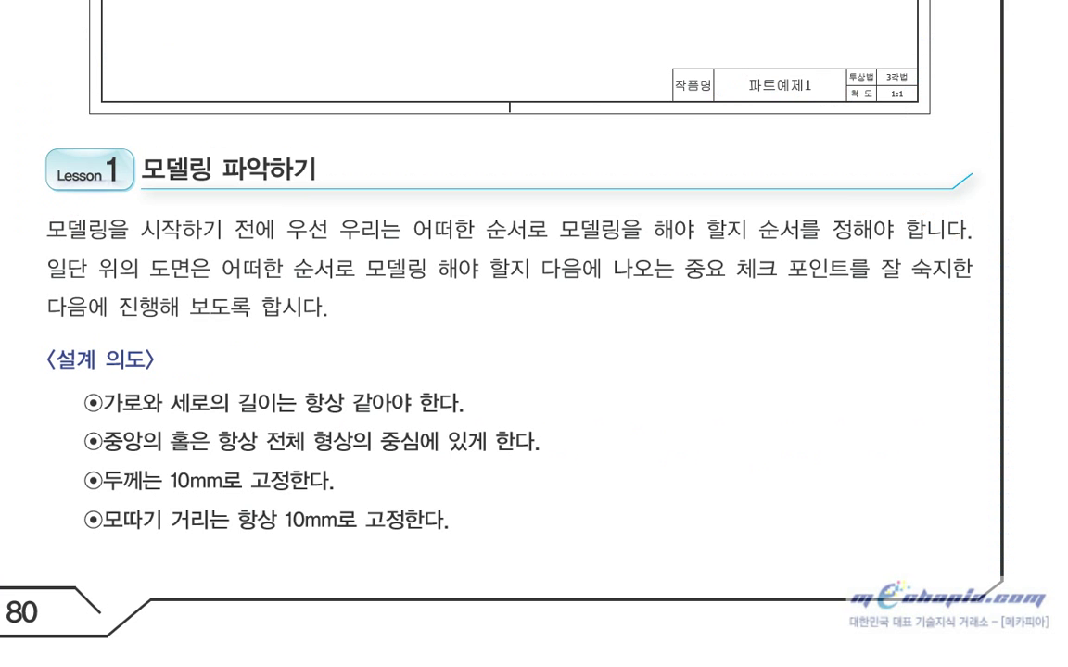
scroll(713, 185, "up", 5)
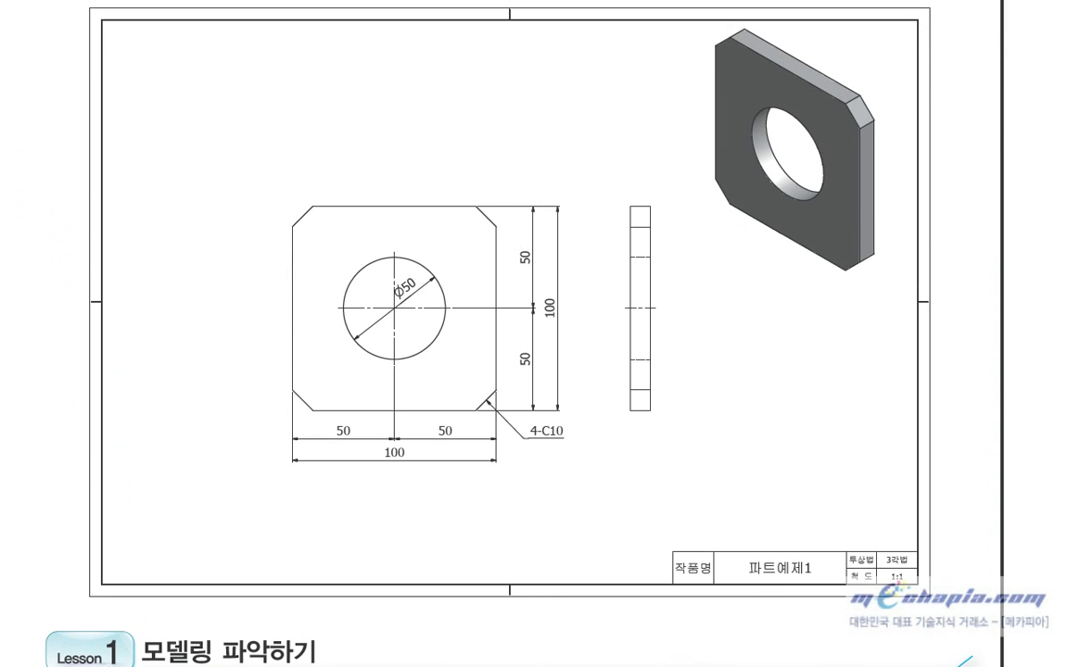
scroll(556, 611, "down", 7)
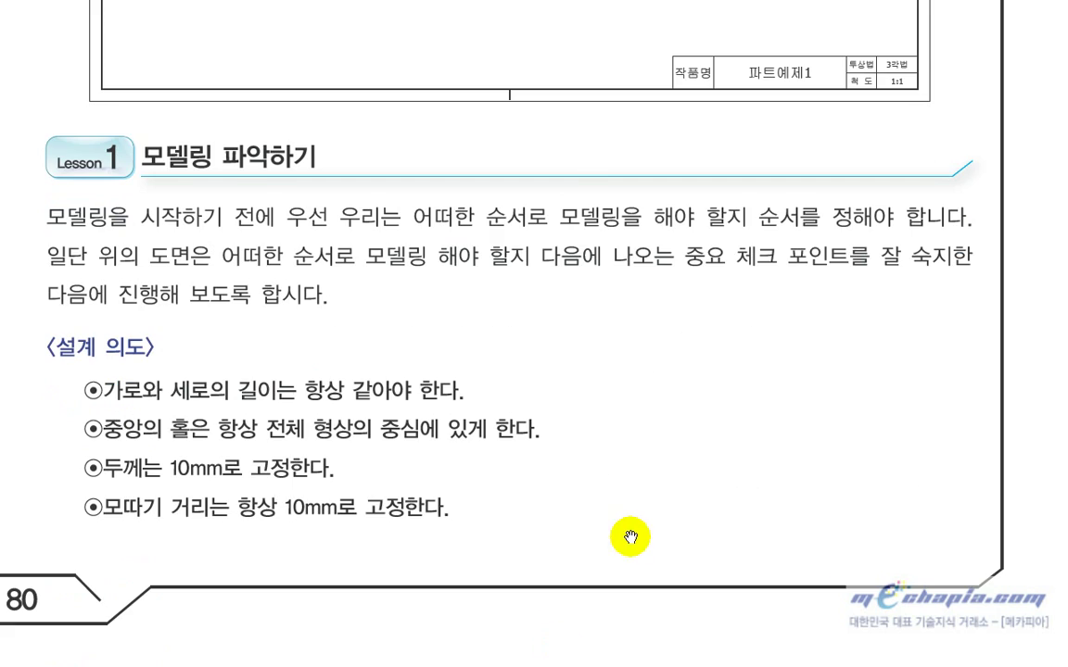
scroll(603, 343, "down", 4)
scroll(593, 278, "down", 3)
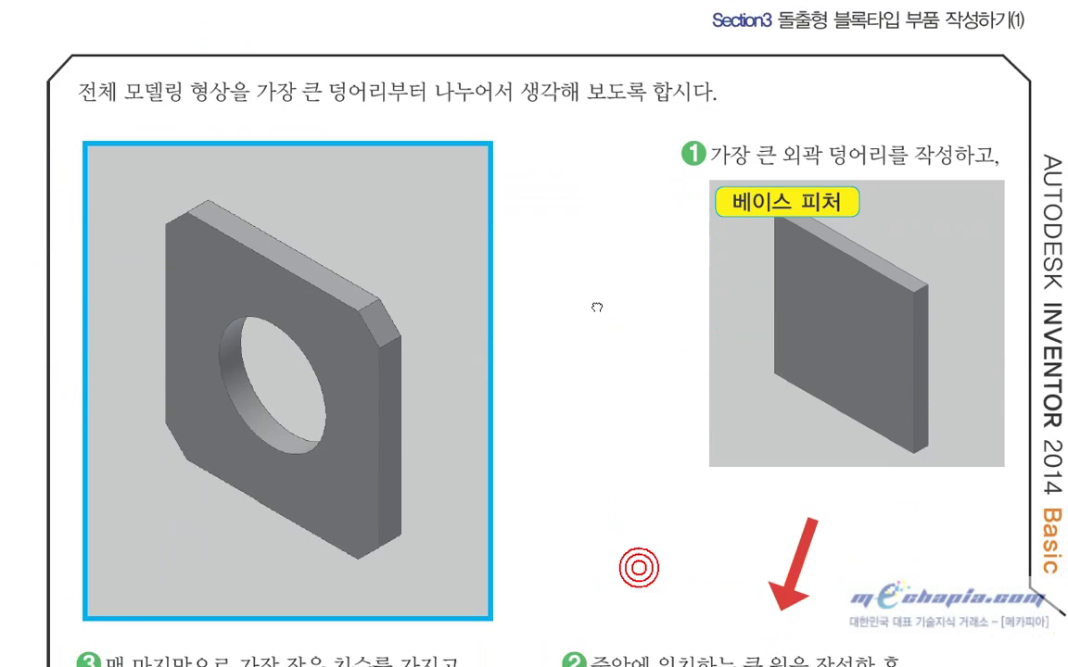
scroll(607, 473, "down", 1)
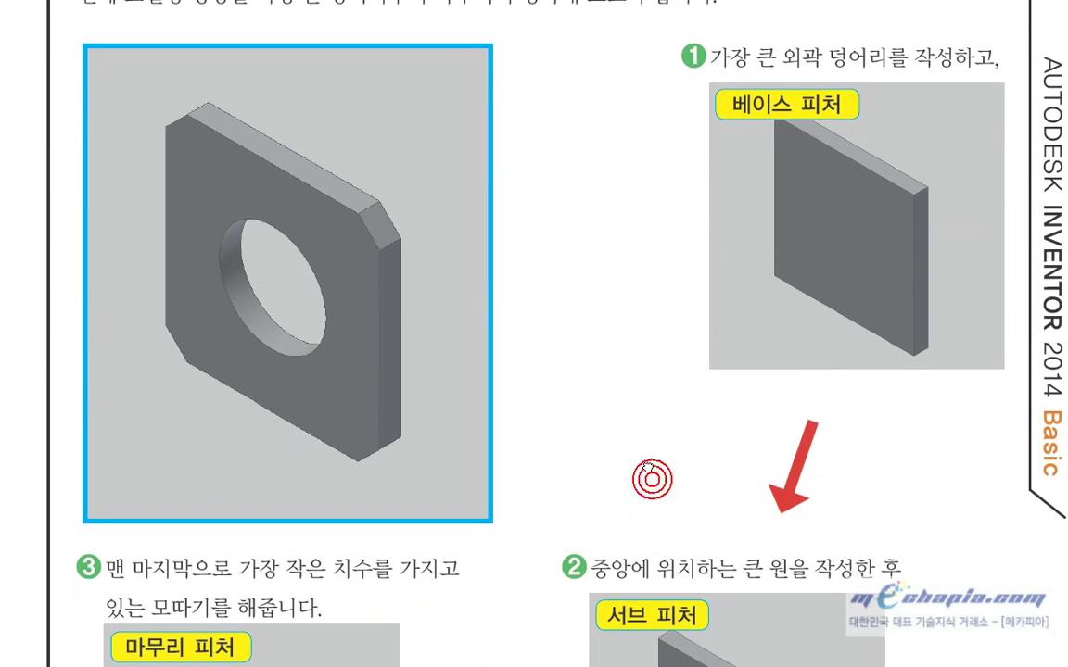
left_click_drag(640, 436, 643, 465)
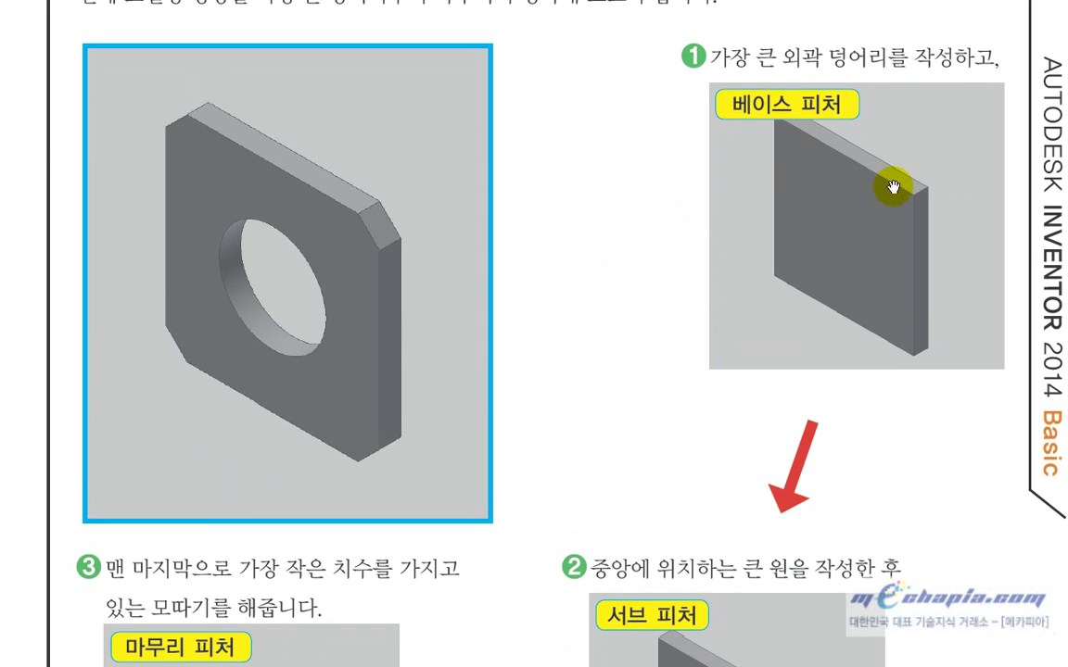
key("alt+Tab")
left_click(752, 363)
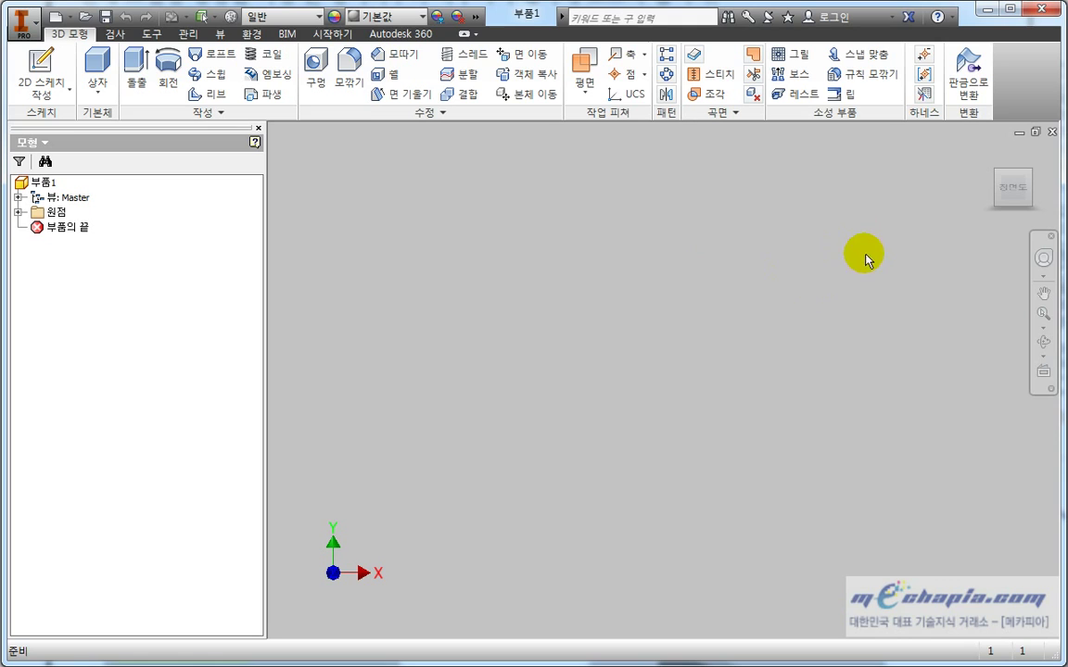
middle_click_drag(877, 273, 690, 317, "shift")
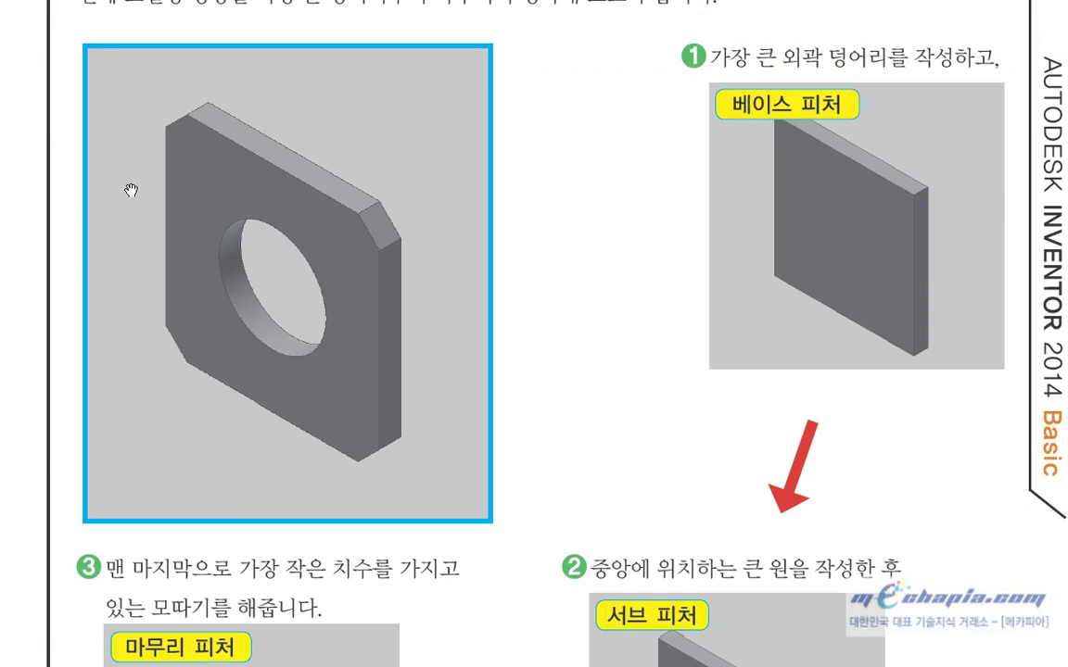
Step: Go back to the 파트예제1 drawing in the textbook, review its dimensioned views, and return to Inventor
scroll(417, 393, "up", 10)
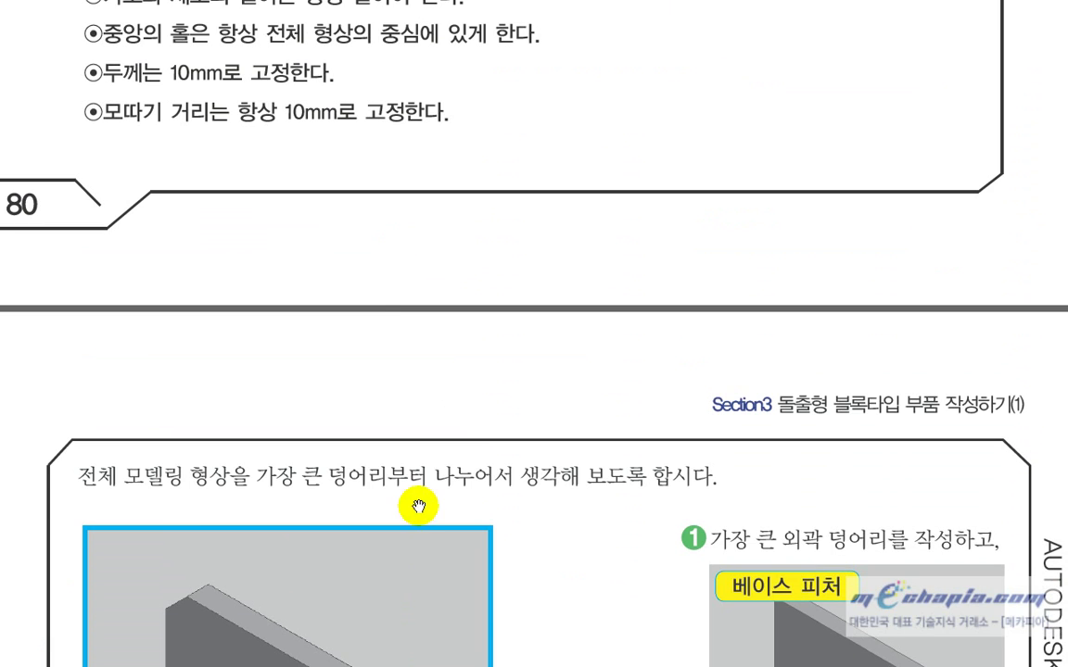
scroll(385, 433, "up", 2)
scroll(452, 495, "up", 5)
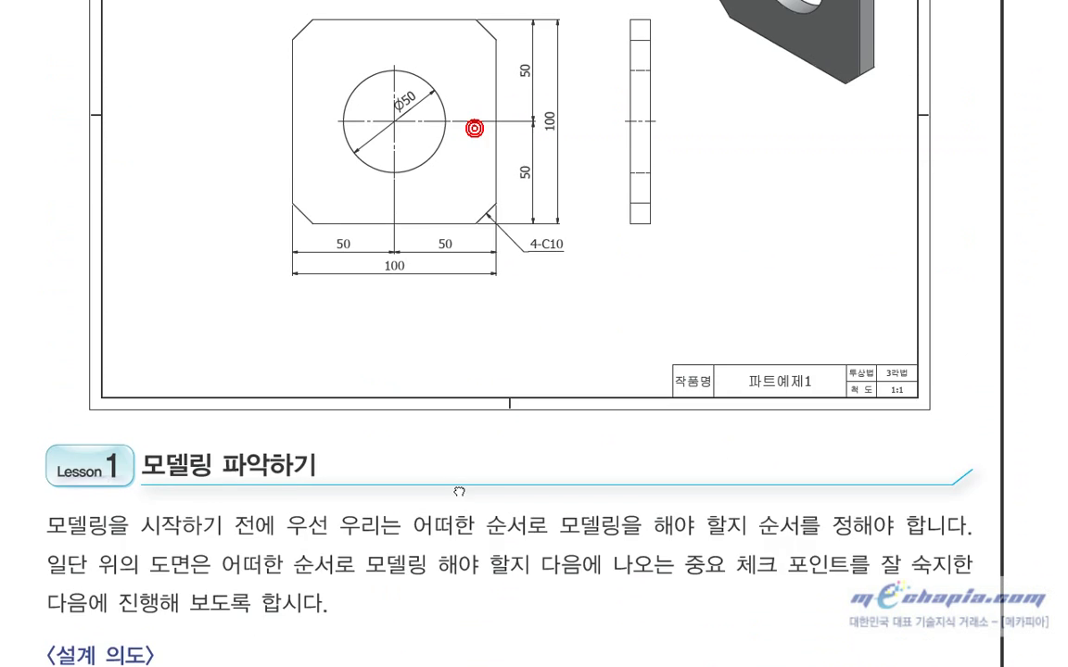
scroll(464, 525, "up", 3)
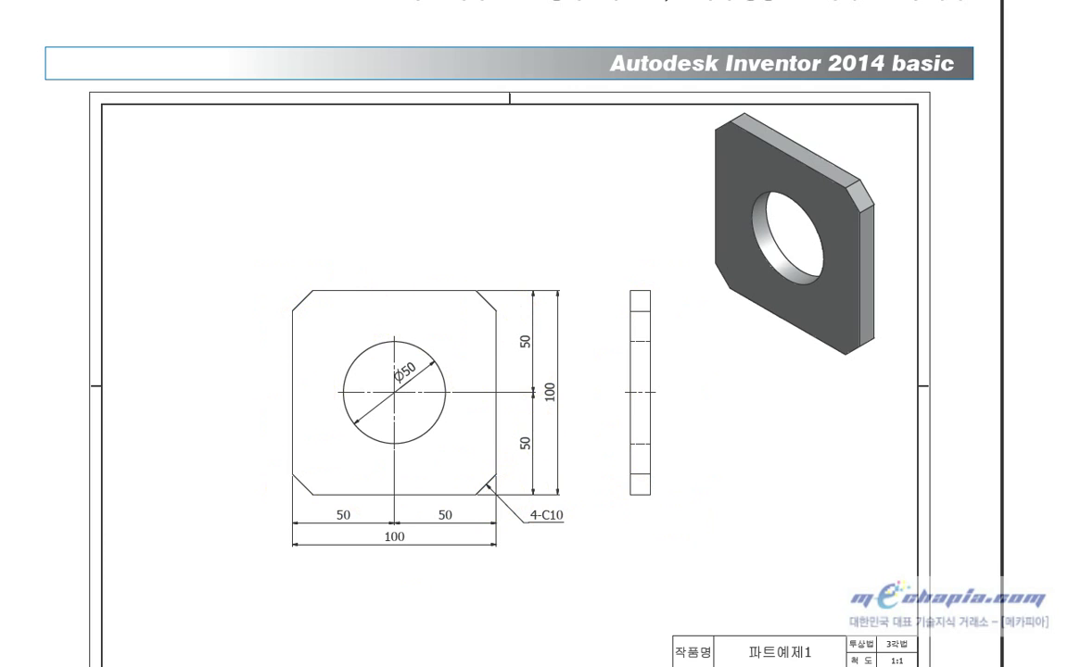
left_click(88, 659)
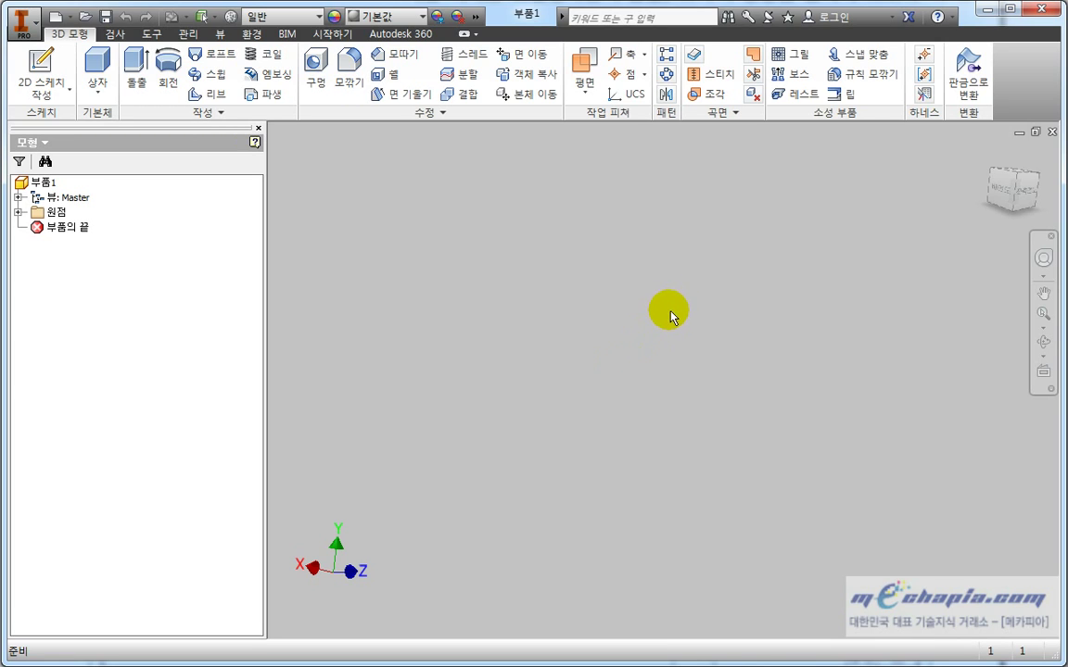
Step: Orbit the empty part to view its different sides and restore the front view
left_click(669, 312)
mouse_move(623, 315)
middle_mouse_down("shift")
mouse_move(671, 298)
mouse_move(667, 315)
middle_mouse_up("shift")
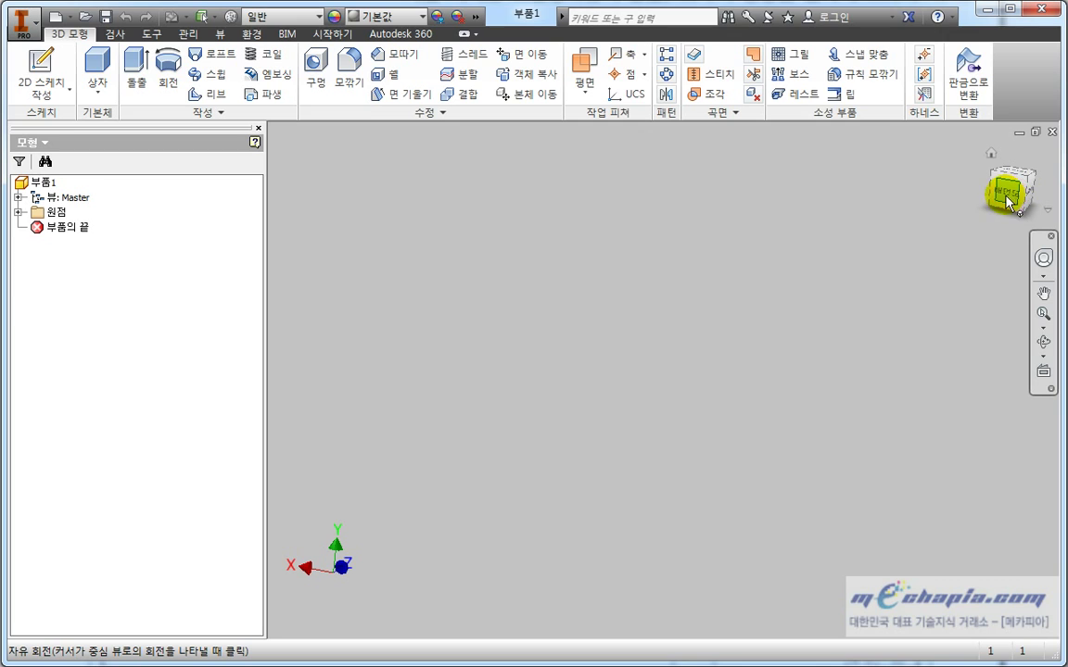
left_click_drag(1007, 203, 822, 230)
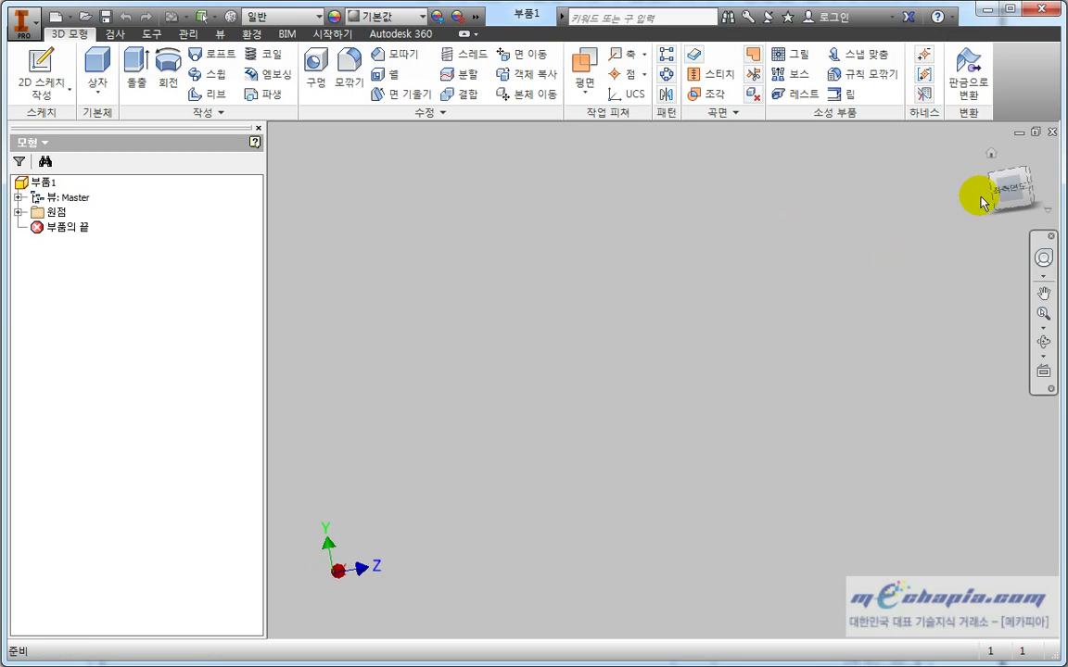
left_click_drag(1001, 179, 798, 226)
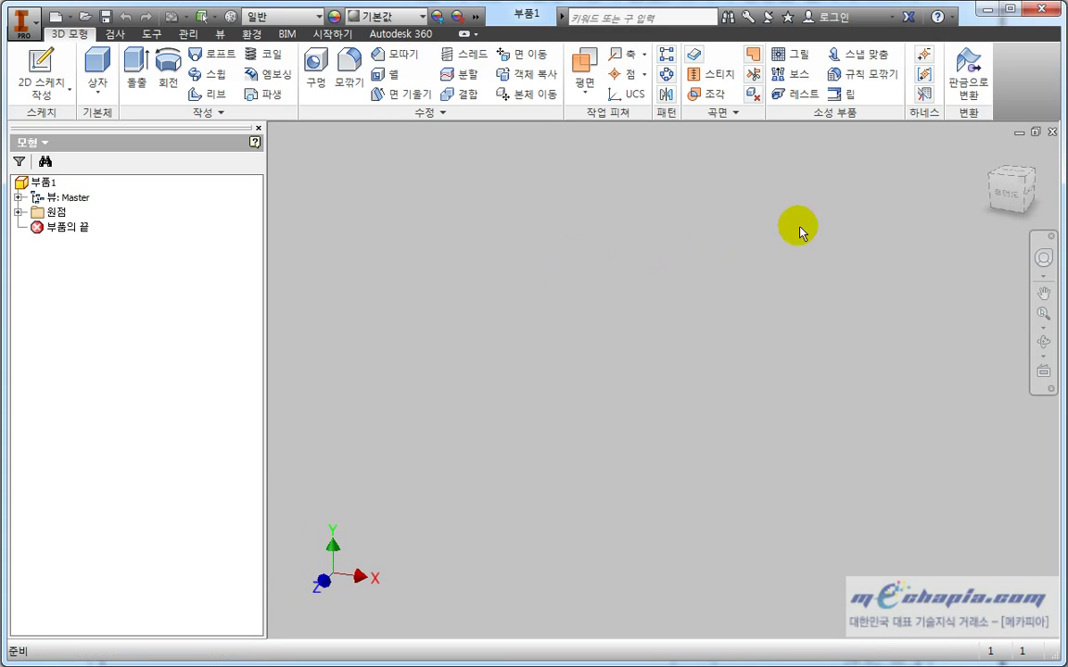
left_click(1006, 190)
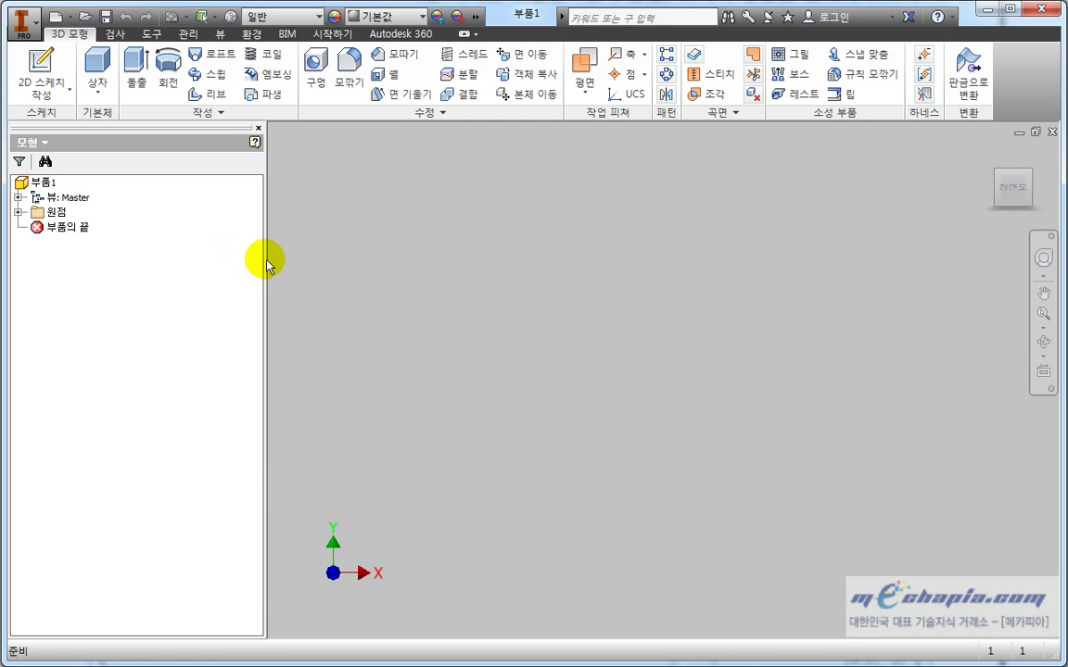
Step: Expand the part's origin folder and inspect the orientation of the YZ, XZ and XY planes against the front view
left_click(17, 212)
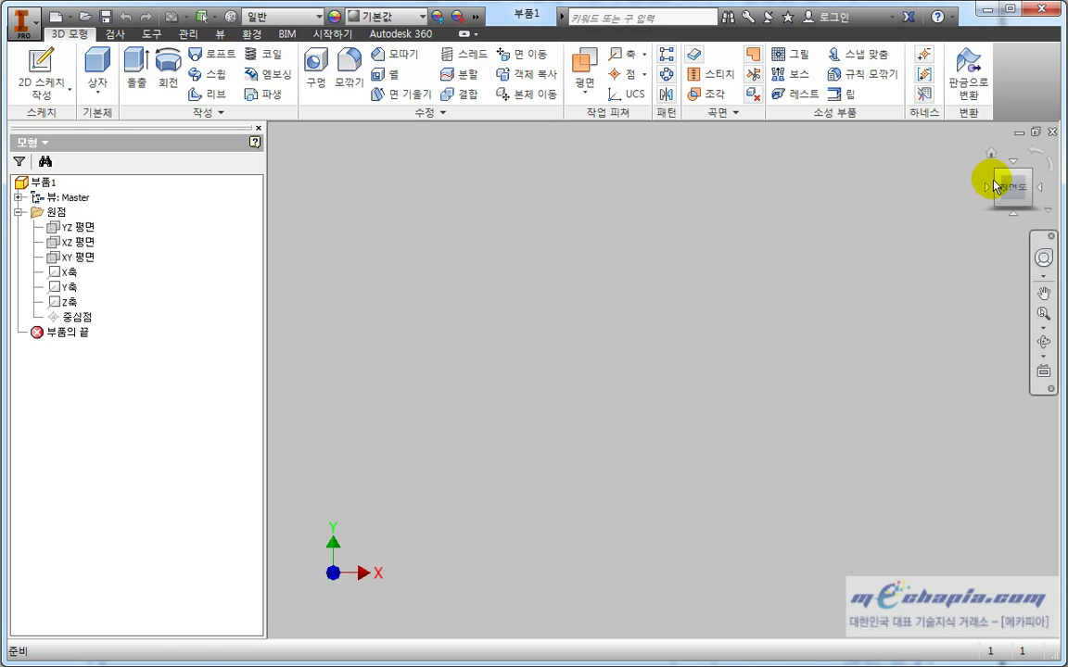
left_click(80, 228)
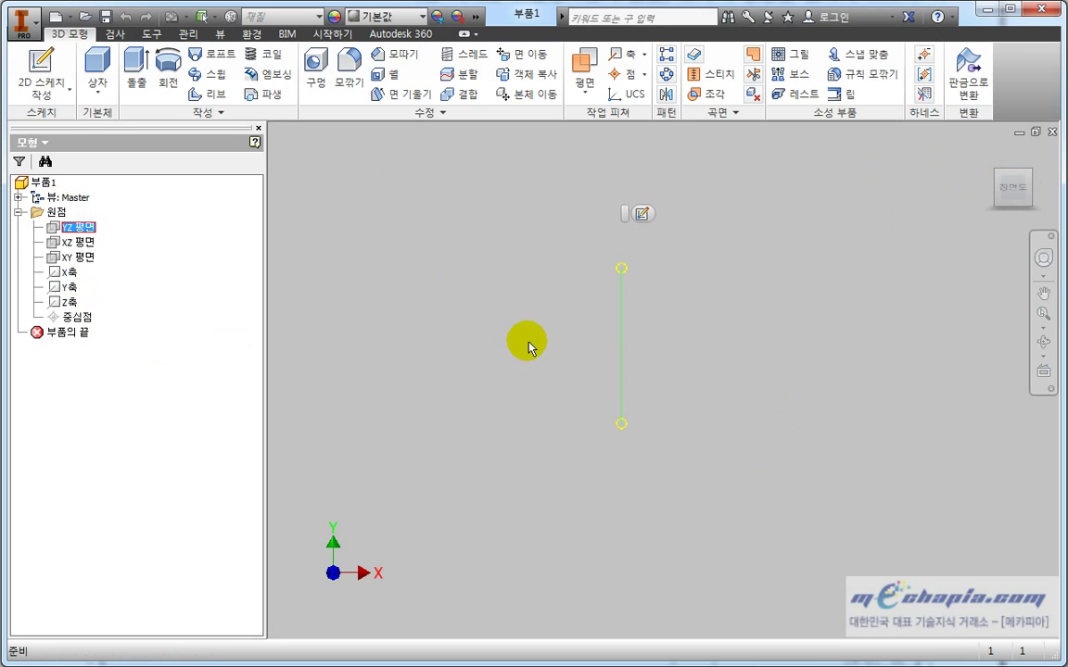
middle_click_drag(529, 346, 533, 361)
left_click(208, 259)
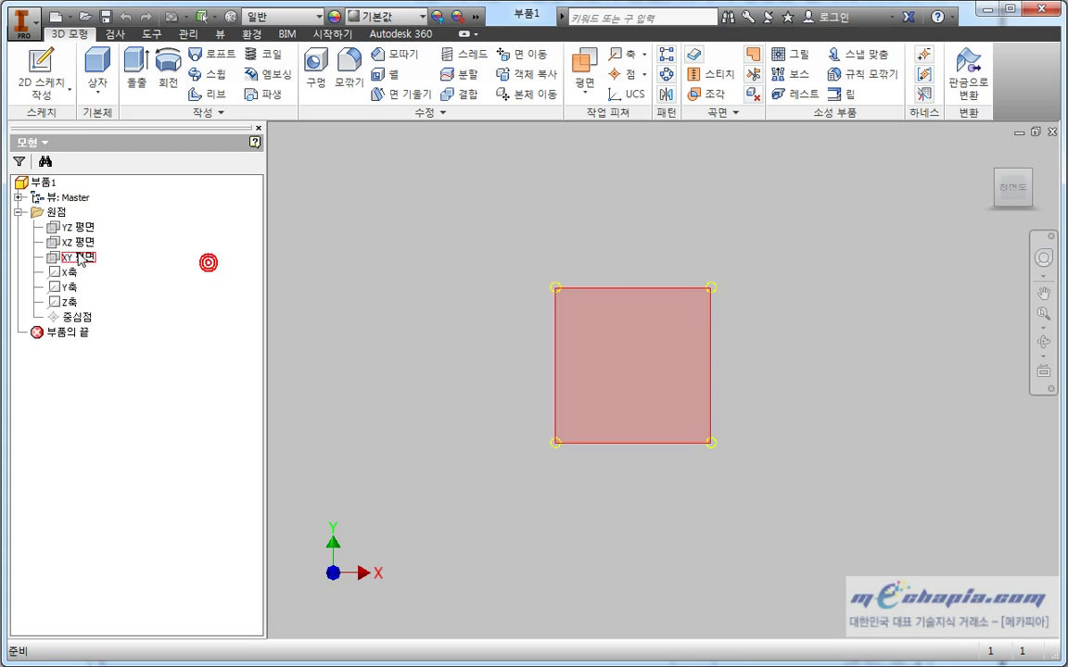
left_click(64, 243)
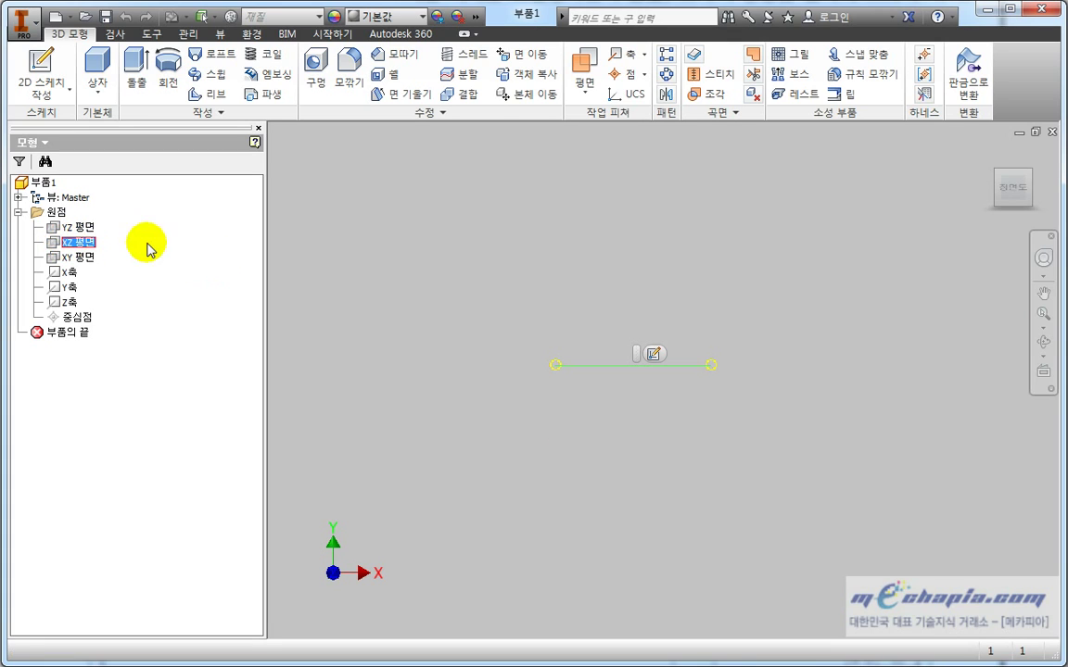
left_click(396, 256)
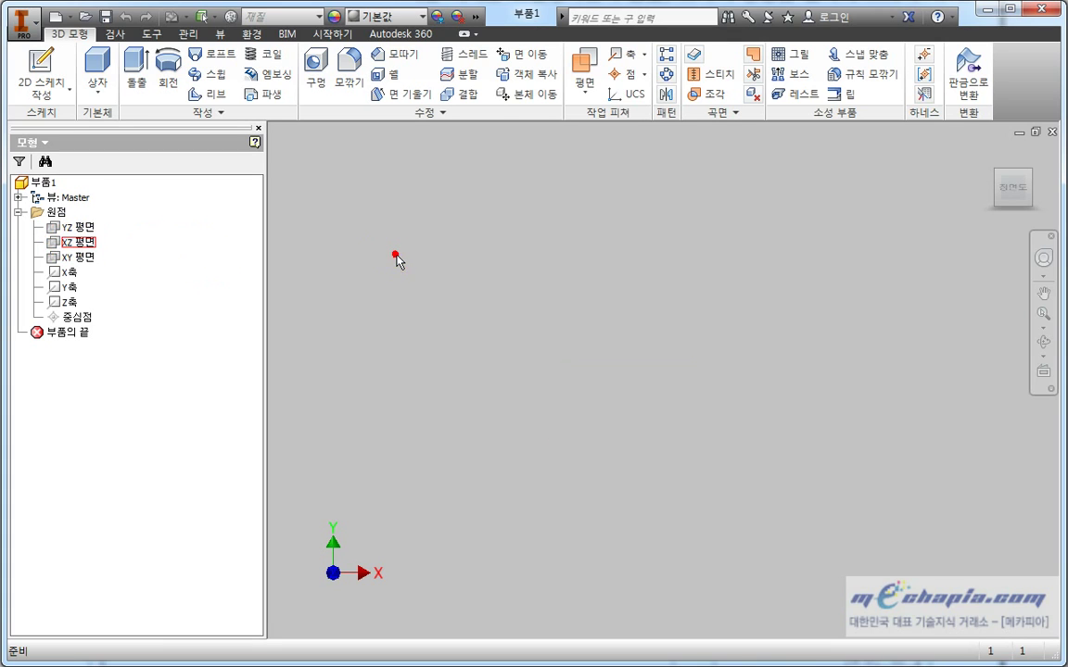
left_click(78, 259)
left_click(76, 227, "ctrl")
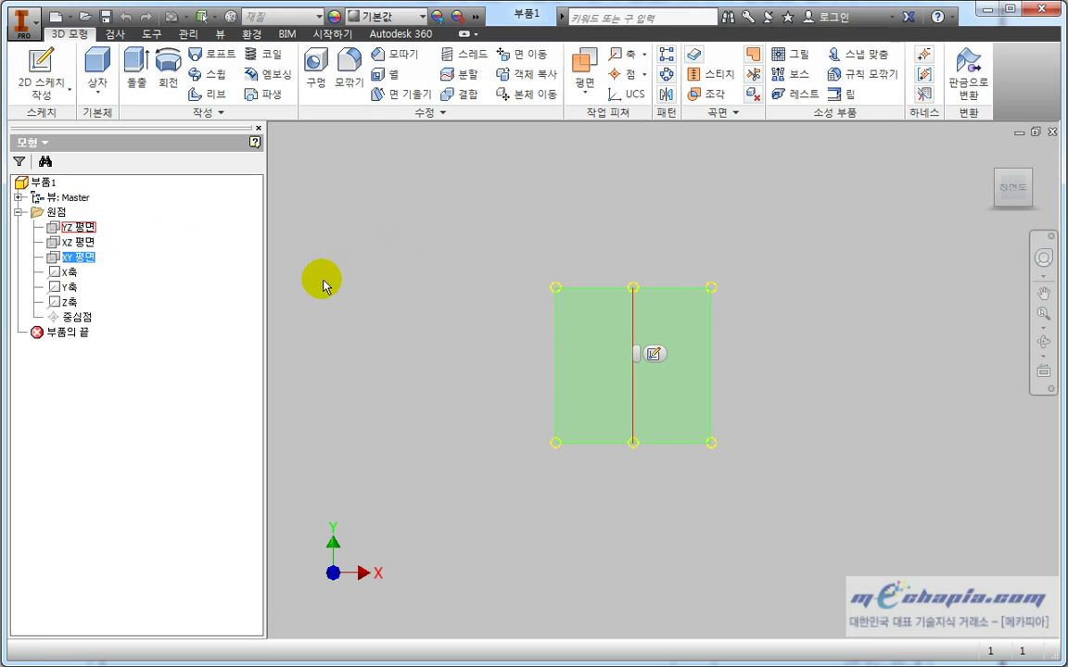
left_click(479, 317)
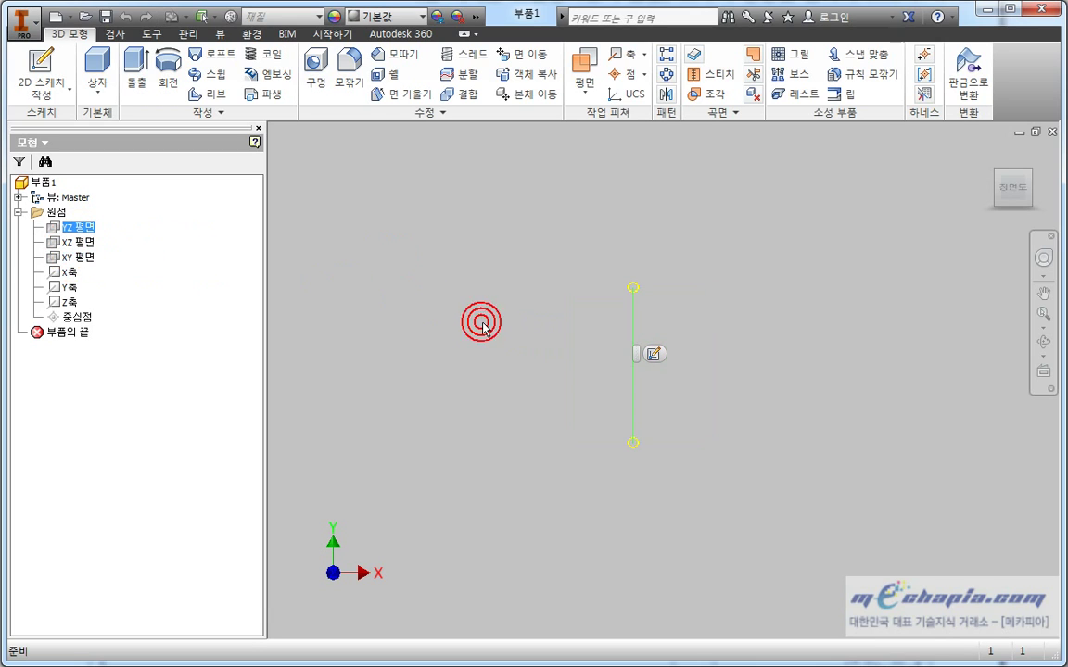
left_click(419, 285)
left_click(78, 257)
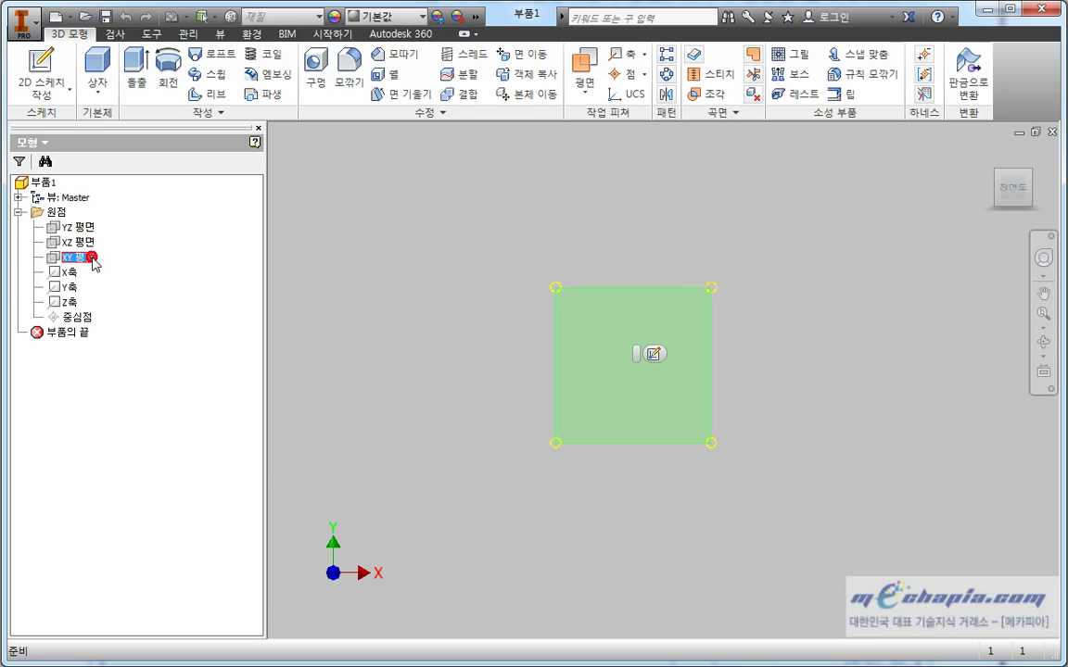
Step: Check the plate's front view in the textbook drawing to identify the matching sketch plane, and return to Inventor
mouse_move(1013, 193)
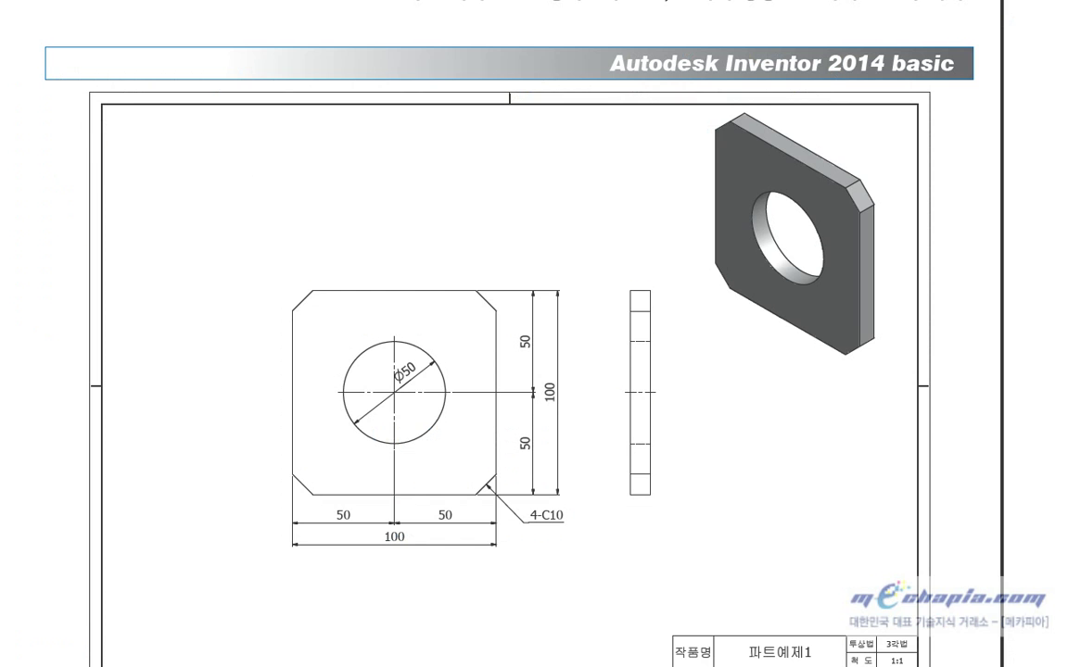
scroll(479, 445, "down", 1)
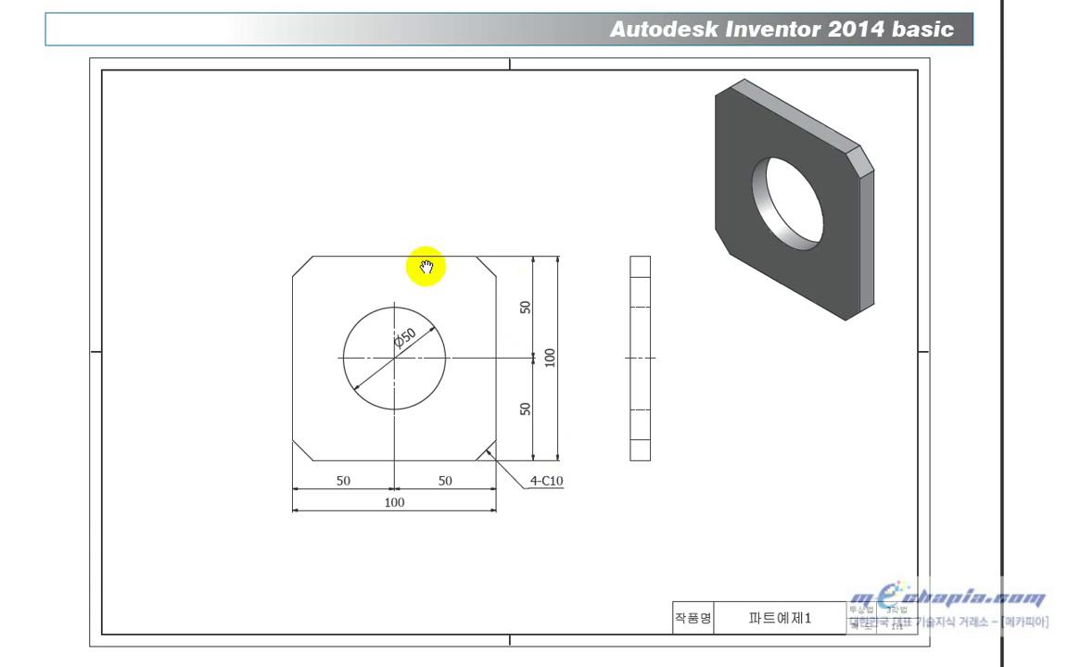
key("alt+Tab")
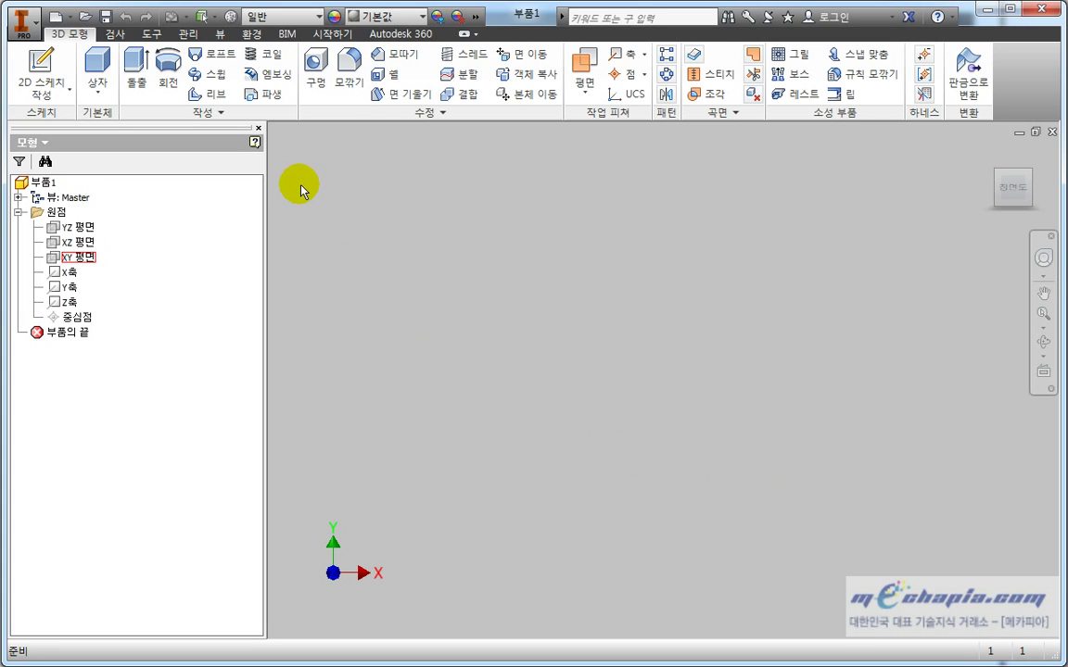
Step: Create a new 2D sketch on the XY plane of the part's origin
left_click(80, 260)
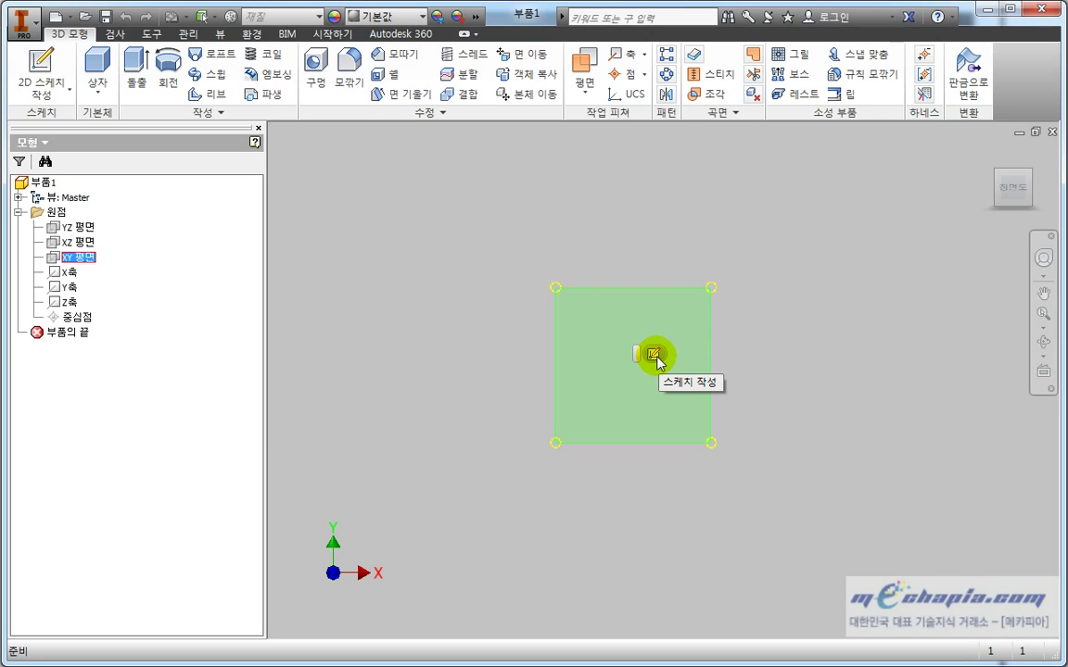
left_click(413, 345)
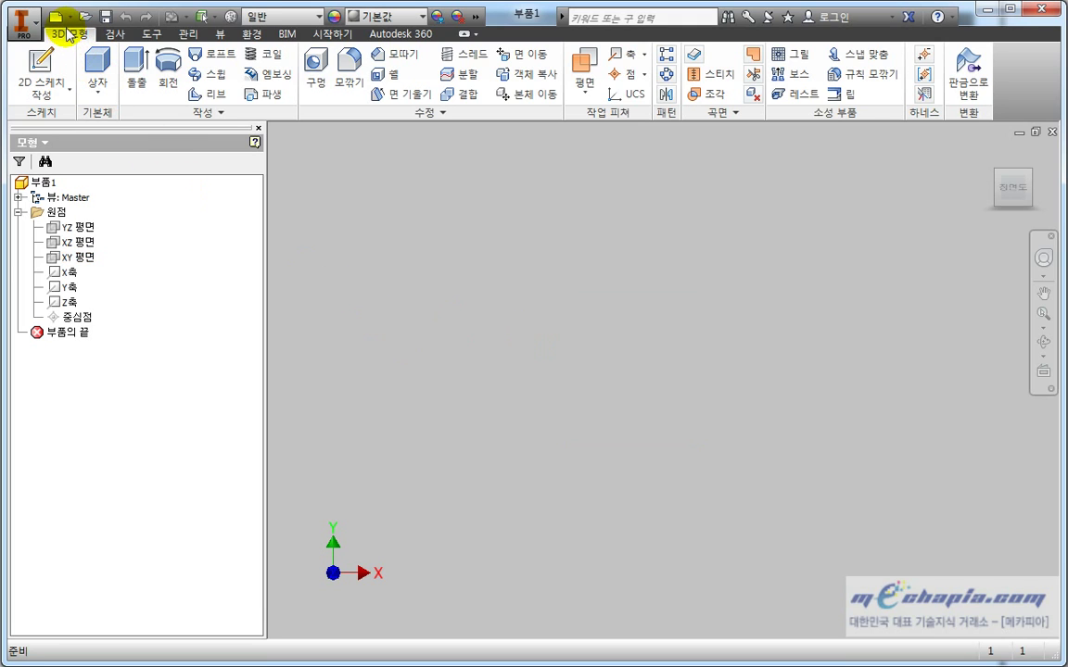
left_click(63, 89)
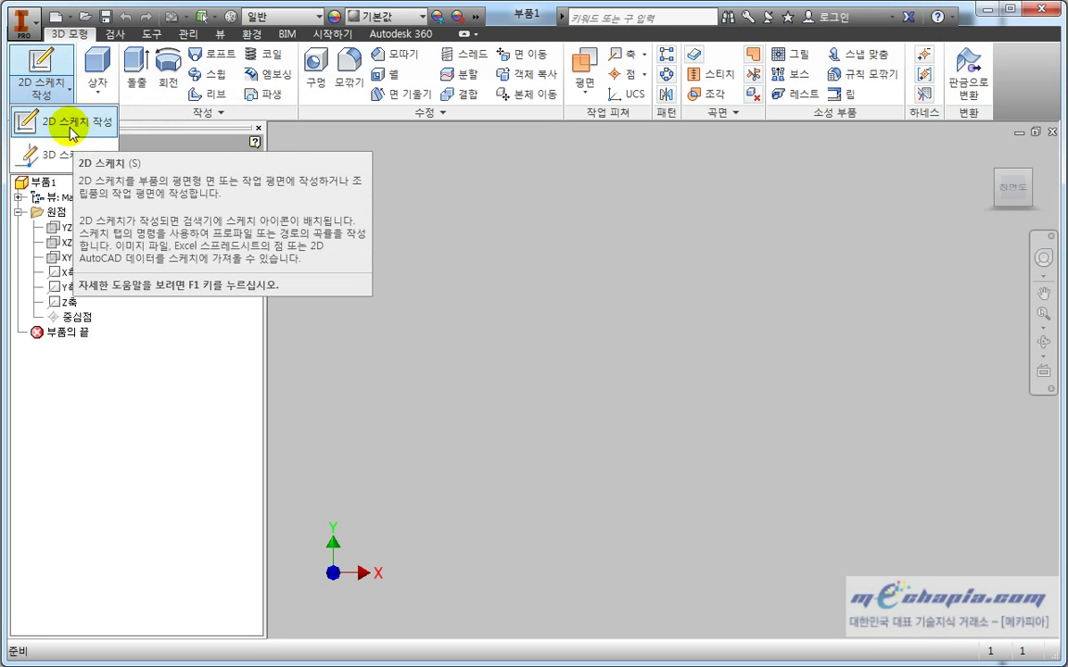
left_click(73, 126)
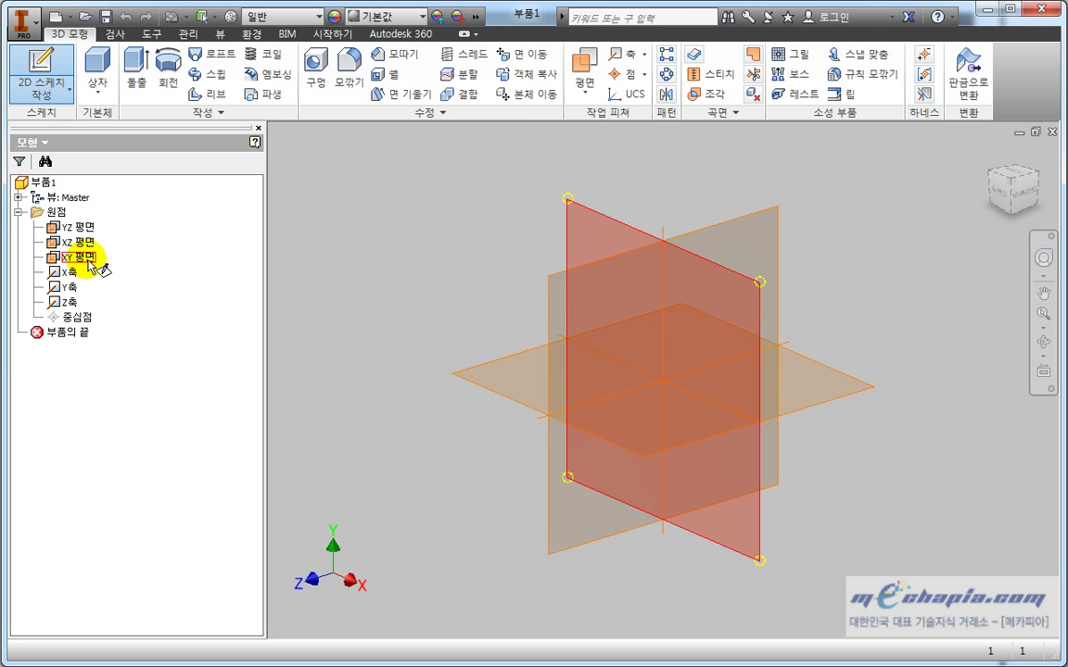
left_click(88, 263)
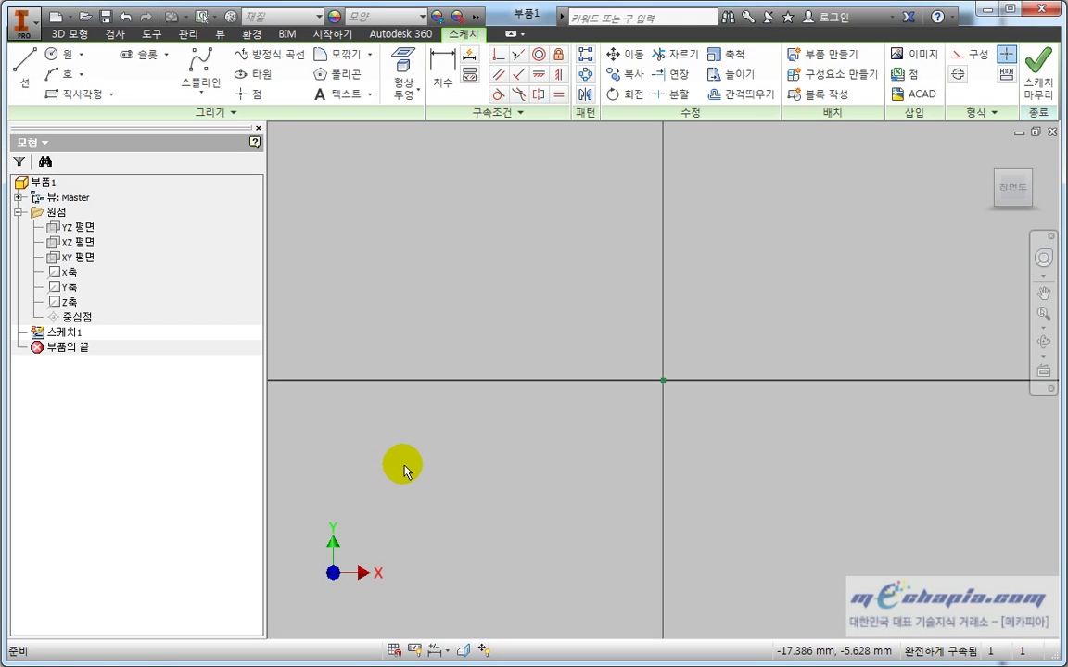
middle_click_drag(520, 341, 479, 358)
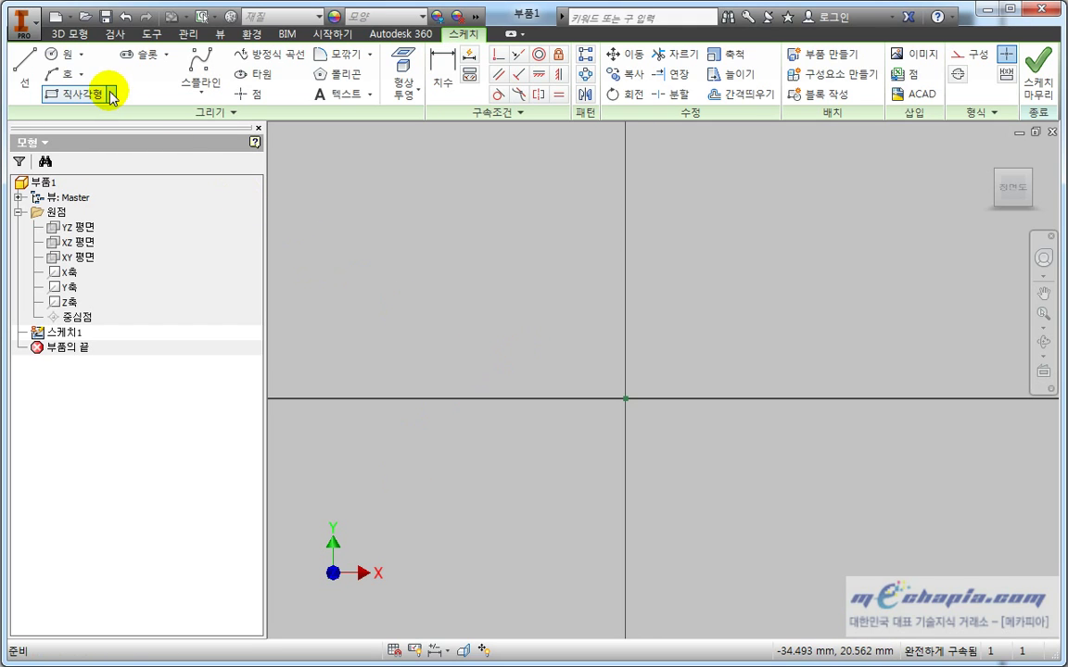
left_click(77, 97)
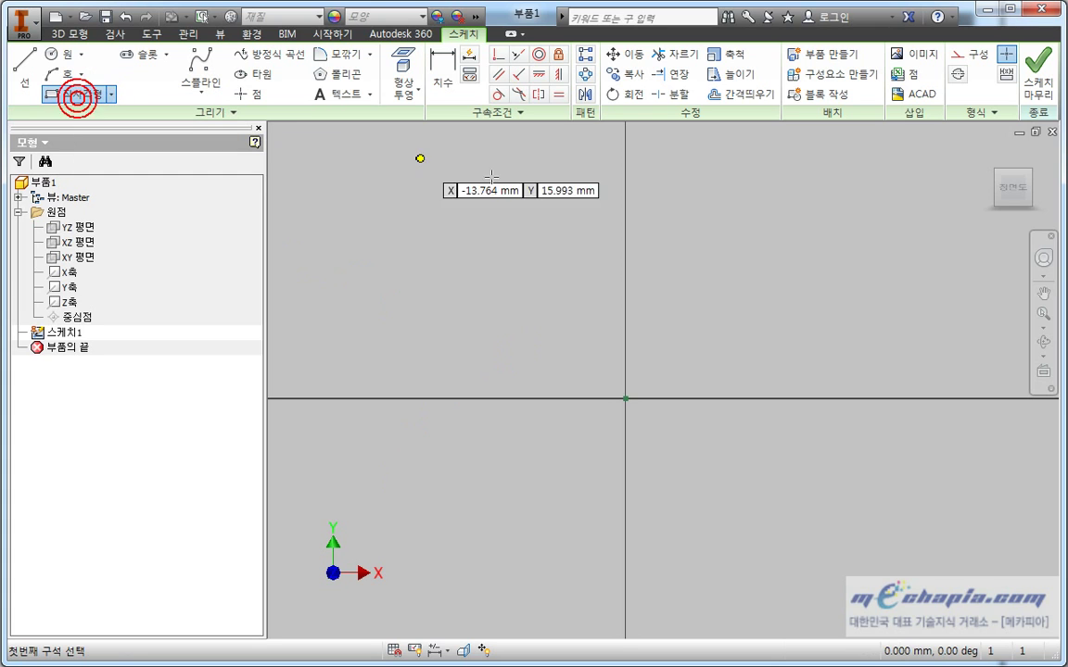
left_click(625, 398)
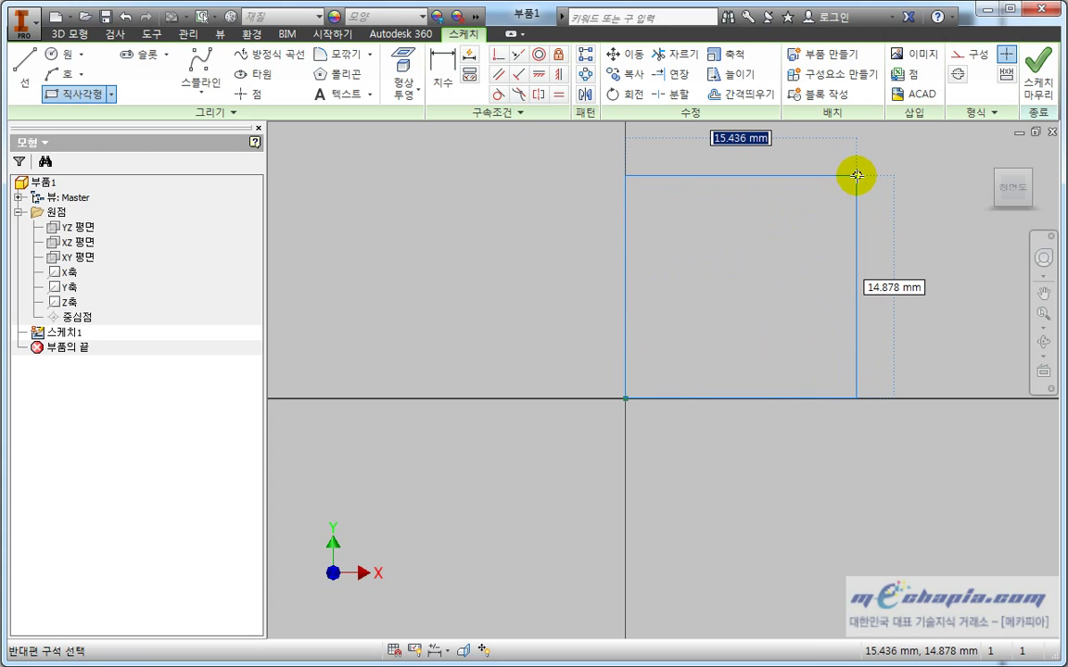
key("Escape")
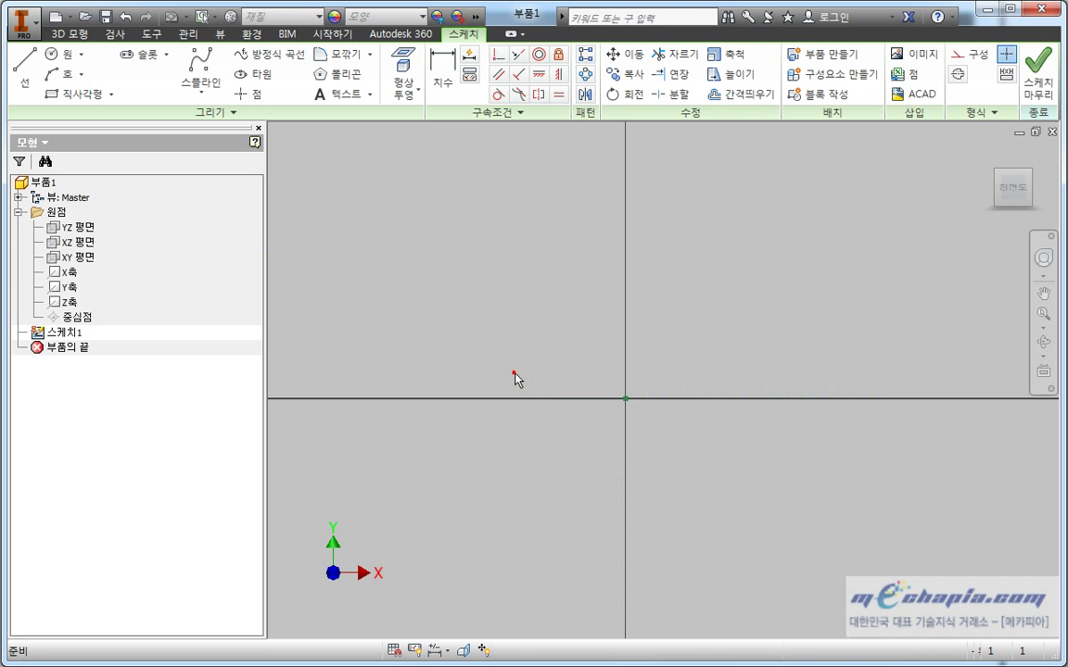
left_click(508, 441)
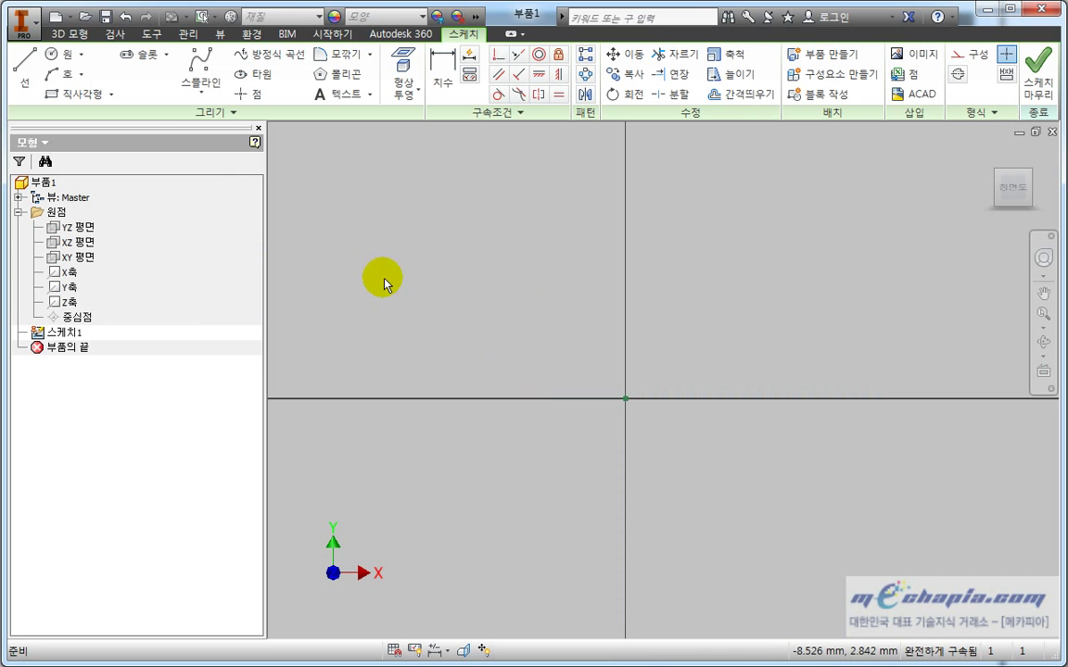
Step: Try a two-point rectangle with its first corner on the sketch origin, and undo it
left_click(110, 94)
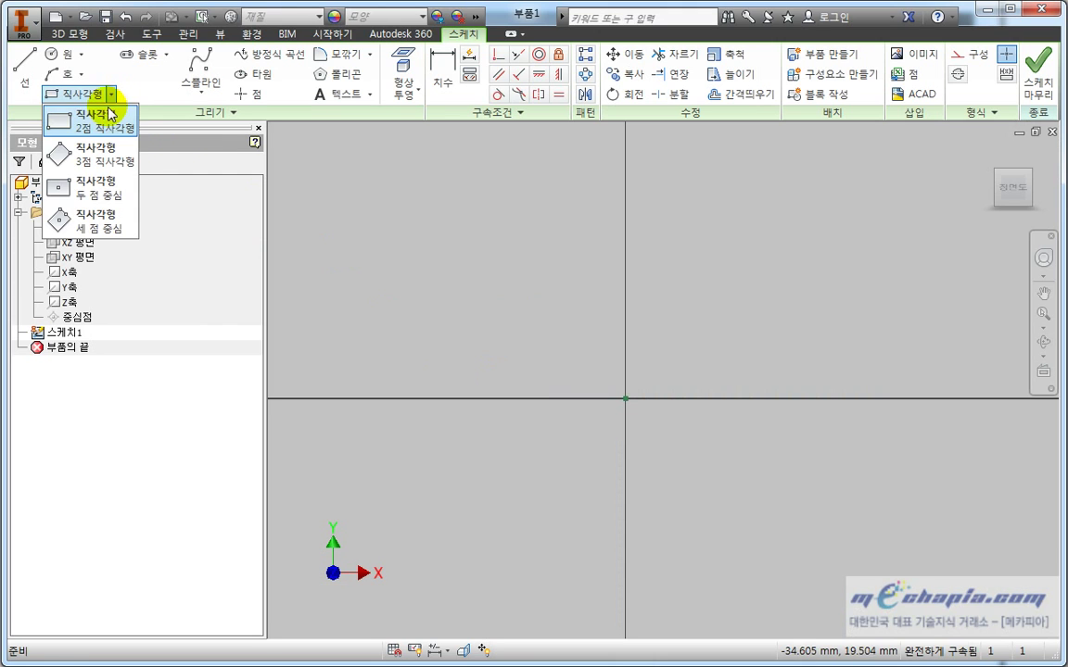
left_click(108, 113)
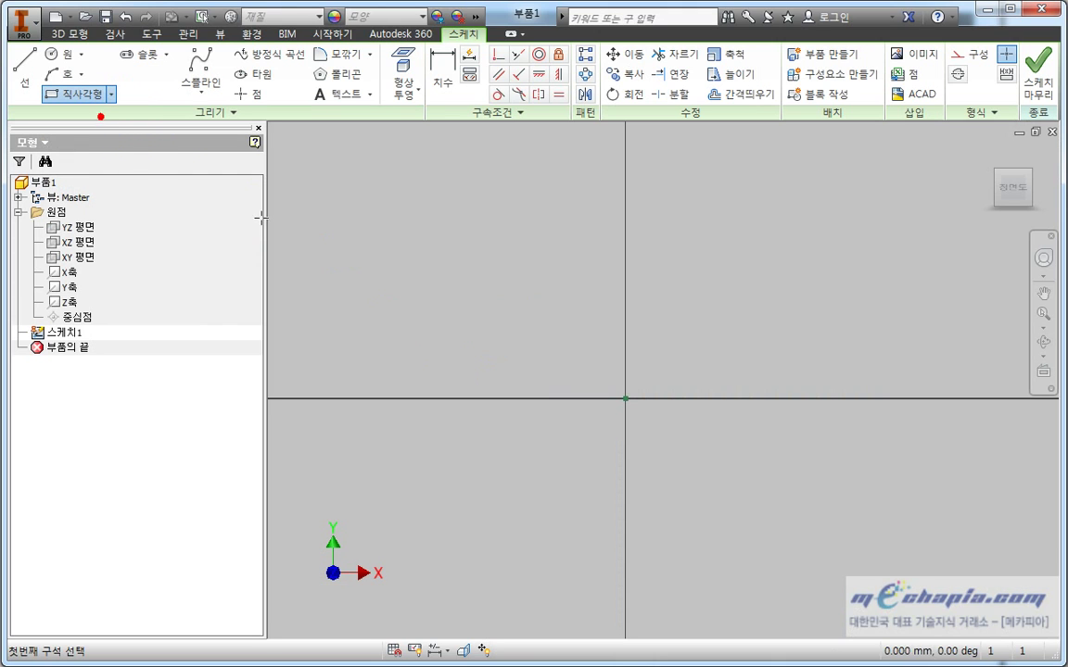
left_click(626, 397)
left_click(893, 187)
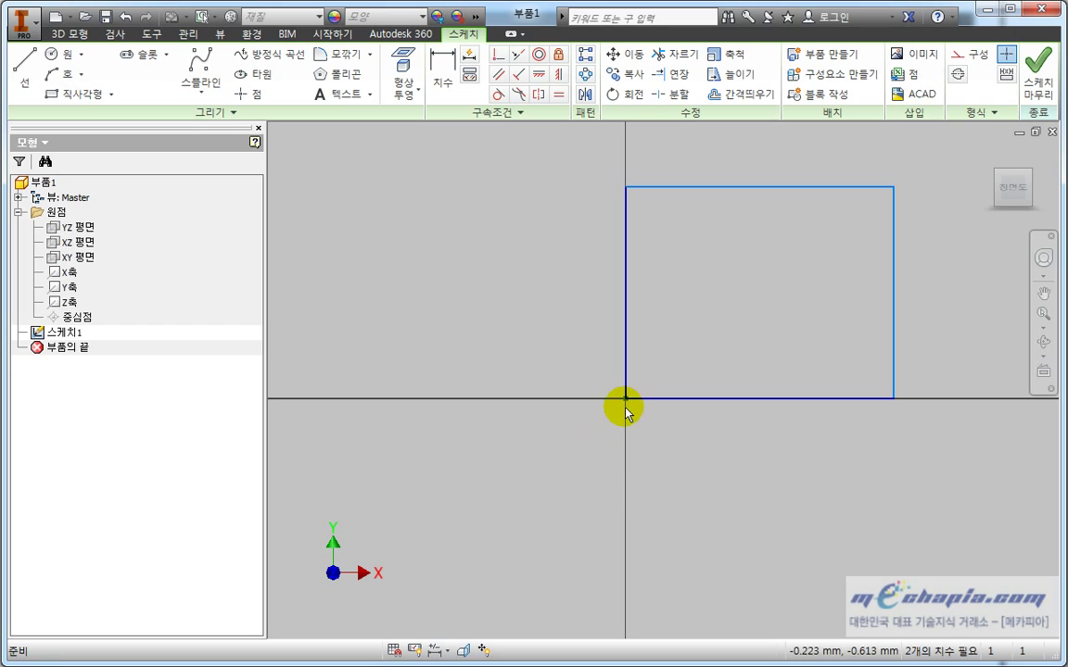
middle_click_drag(697, 477, 585, 554)
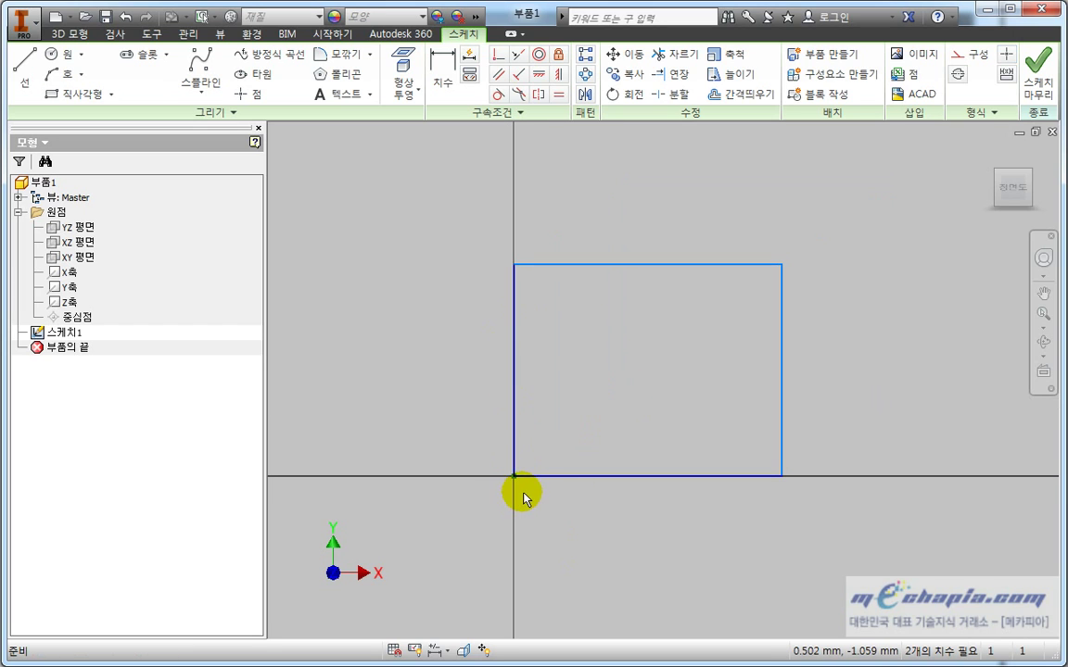
middle_click_drag(522, 498, 577, 457)
key("ctrl+z")
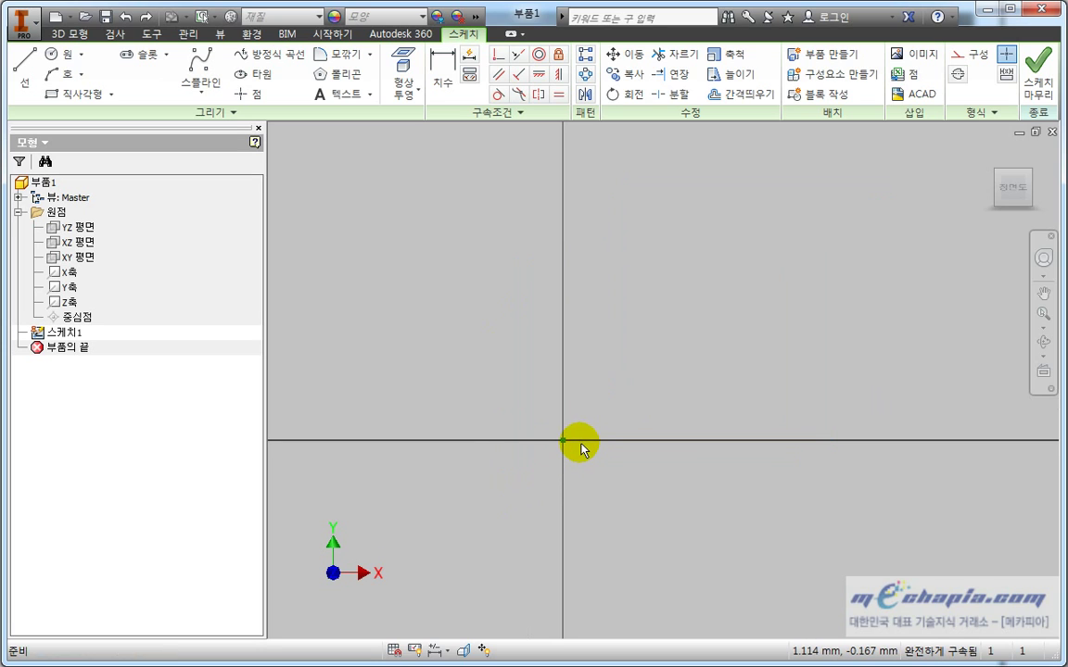
Step: Draw a two-point center rectangle centred on the sketch origin, about 32 mm by 32 mm
middle_click_drag(500, 395, 534, 372)
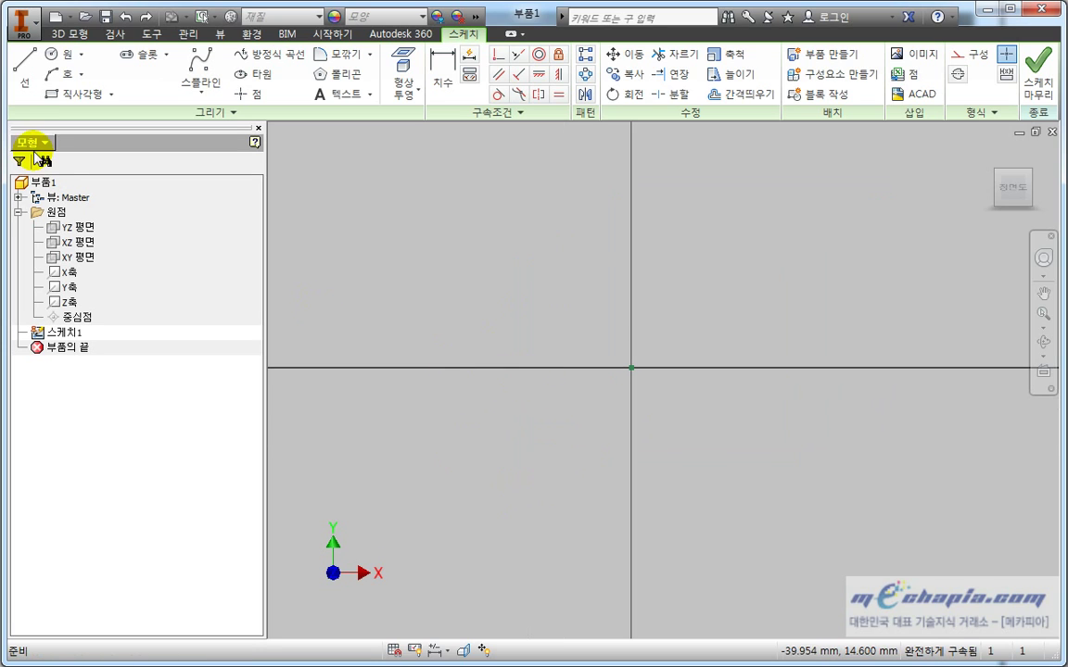
left_click(111, 96)
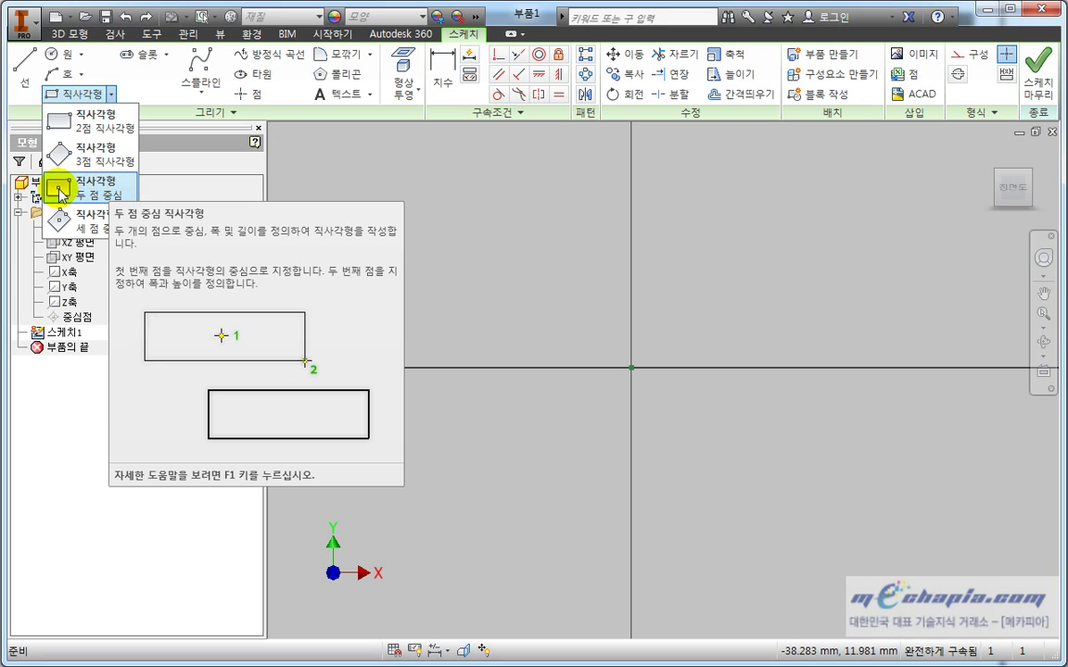
left_click(123, 189)
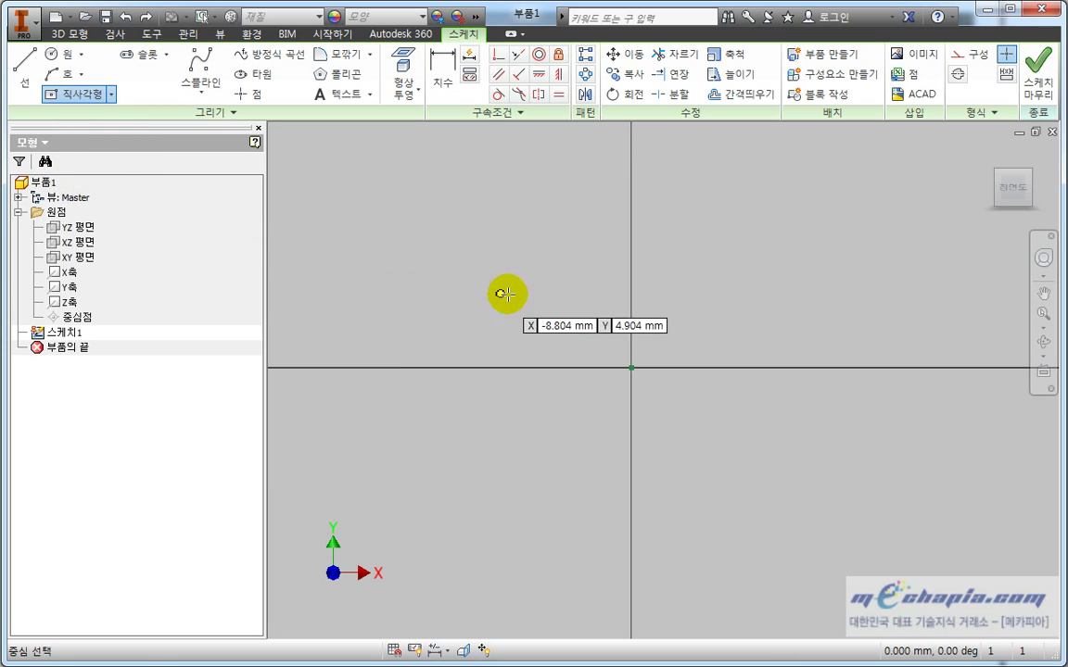
mouse_move(563, 286)
middle_mouse_down()
mouse_move(553, 346)
mouse_move(554, 314)
middle_mouse_up()
middle_click_drag(419, 289, 431, 295)
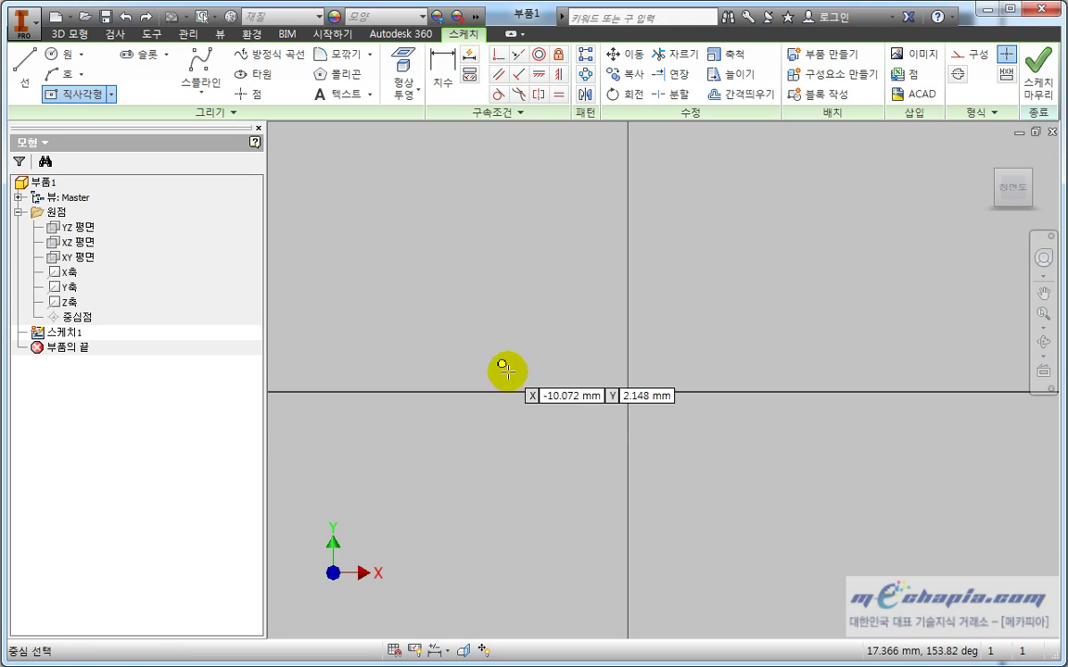
left_click(627, 392)
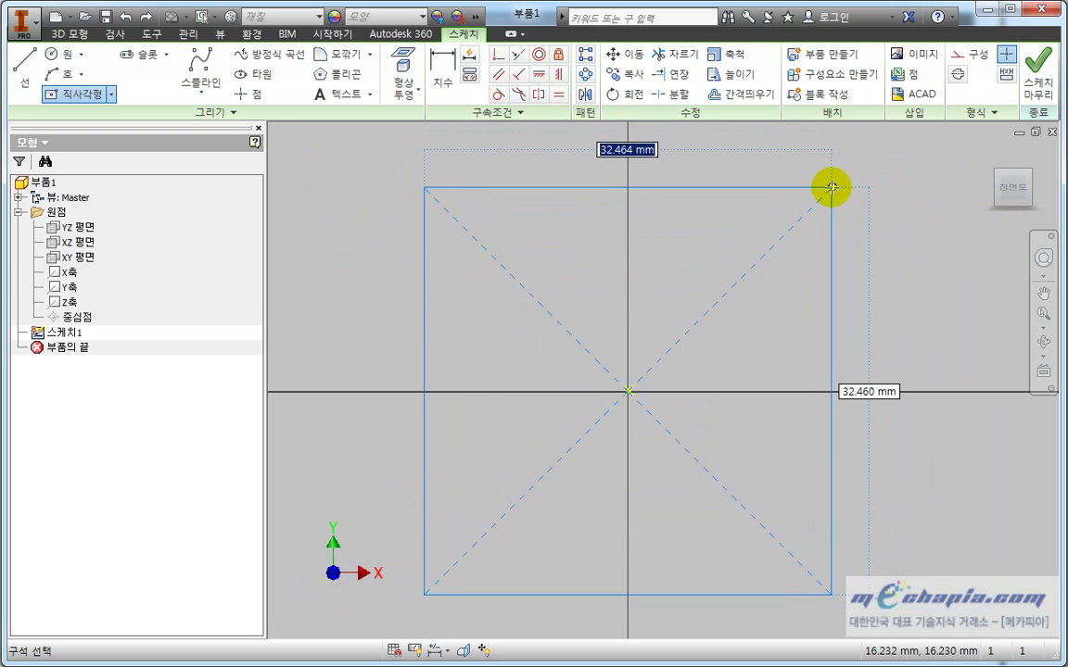
left_click(832, 188)
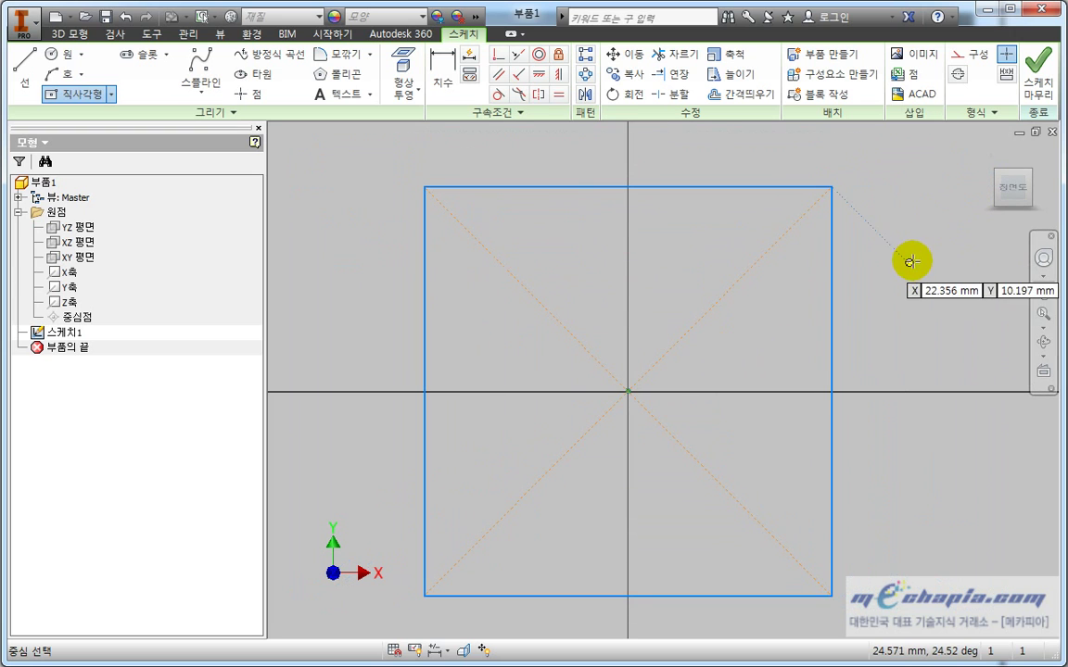
scroll(910, 268, "down", 3)
mouse_move(910, 269)
middle_mouse_down()
mouse_move(669, 287)
mouse_move(838, 299)
middle_mouse_up()
key("Escape")
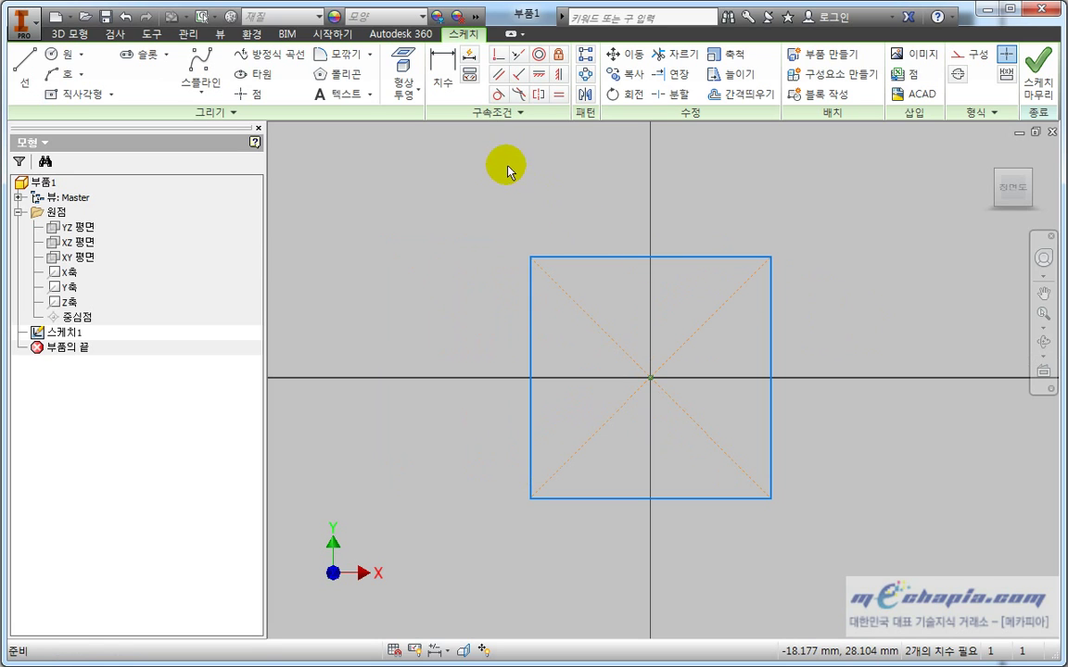
left_click(446, 85)
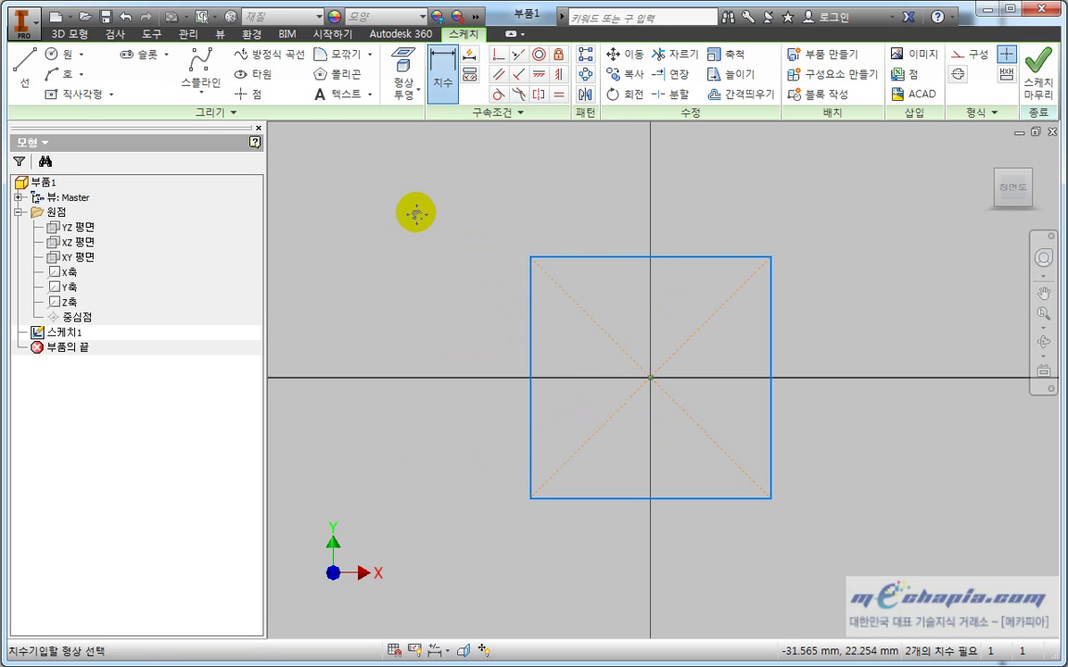
middle_click_drag(415, 213, 416, 264)
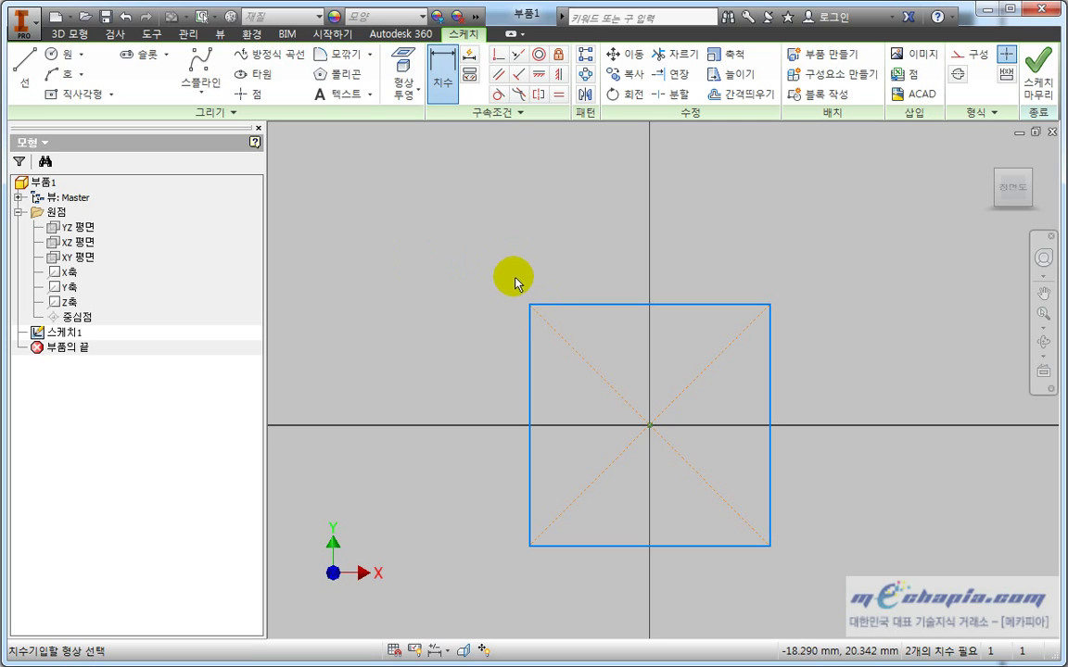
left_click(529, 306)
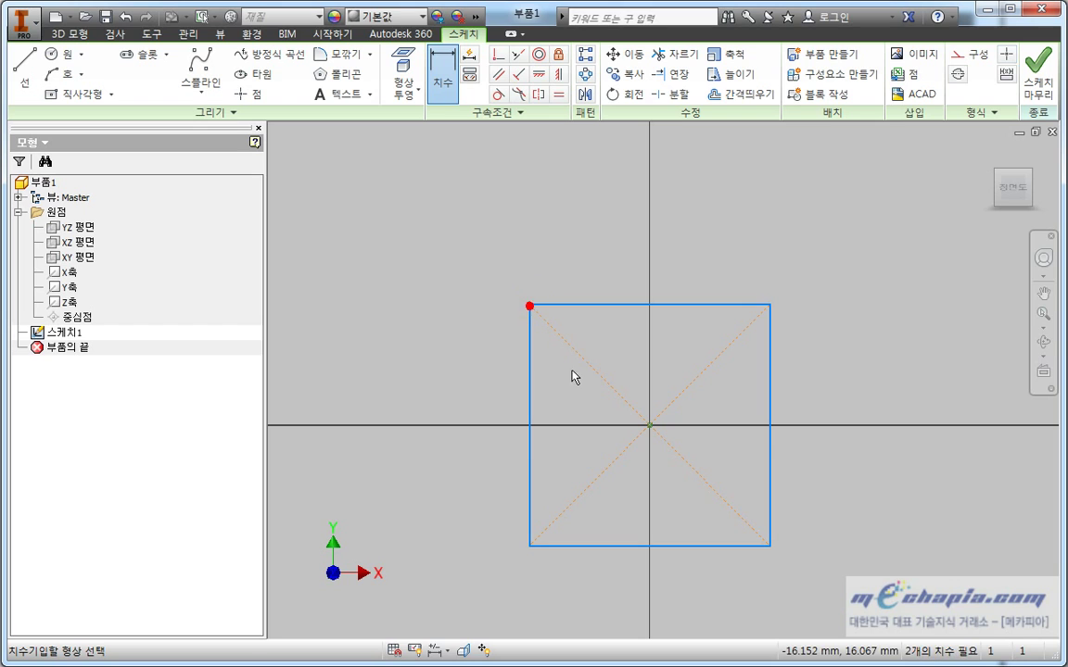
left_click(770, 305)
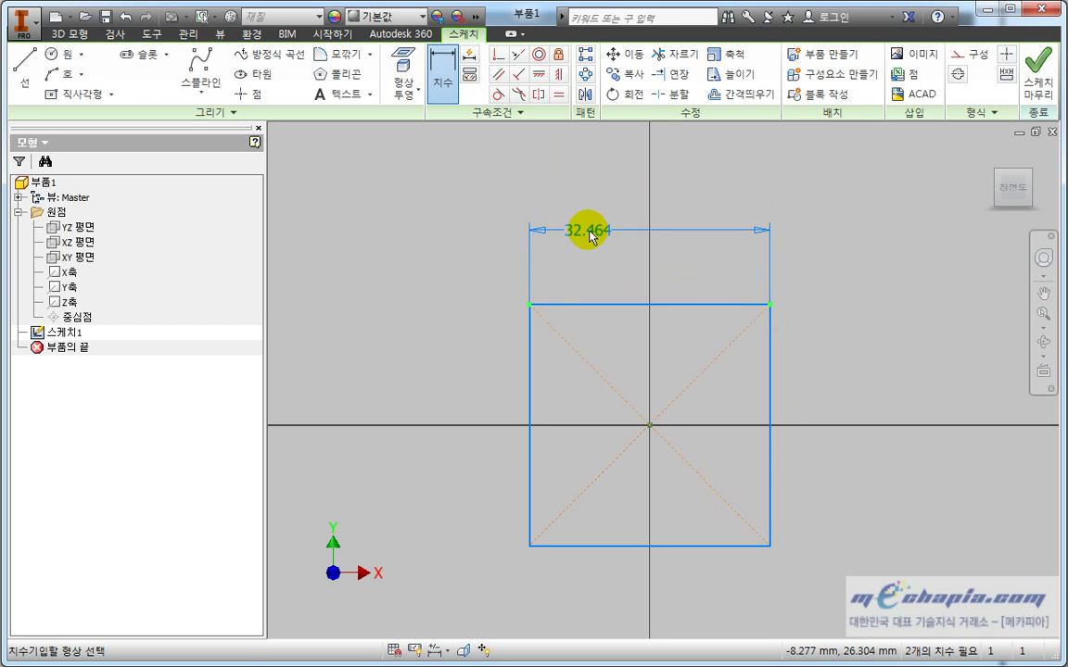
key("Escape")
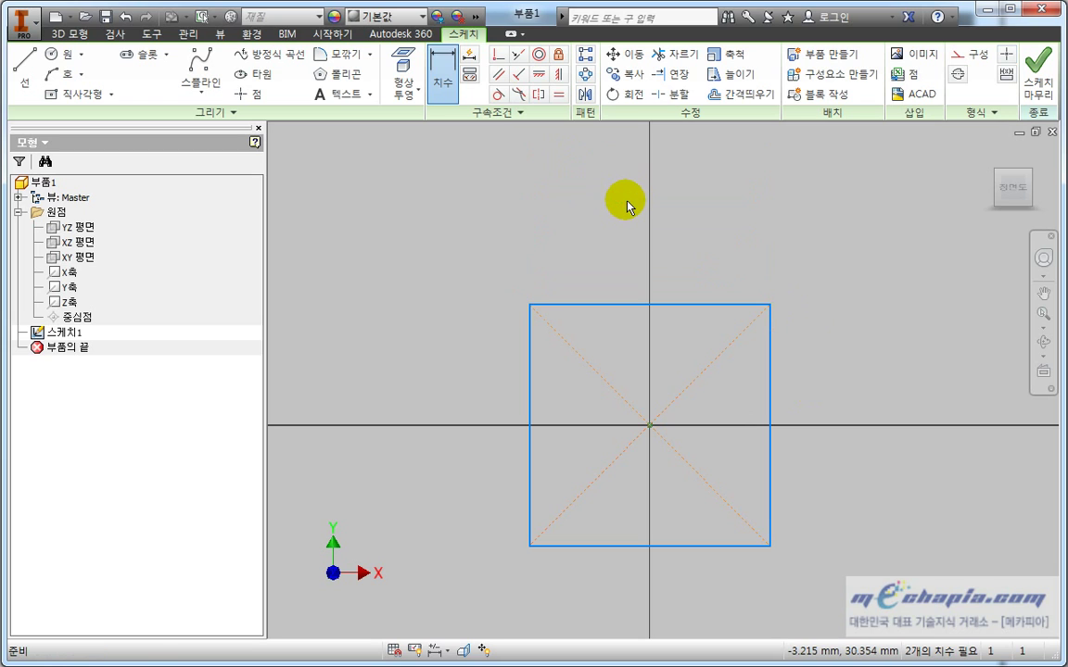
middle_click_drag(639, 227, 621, 243)
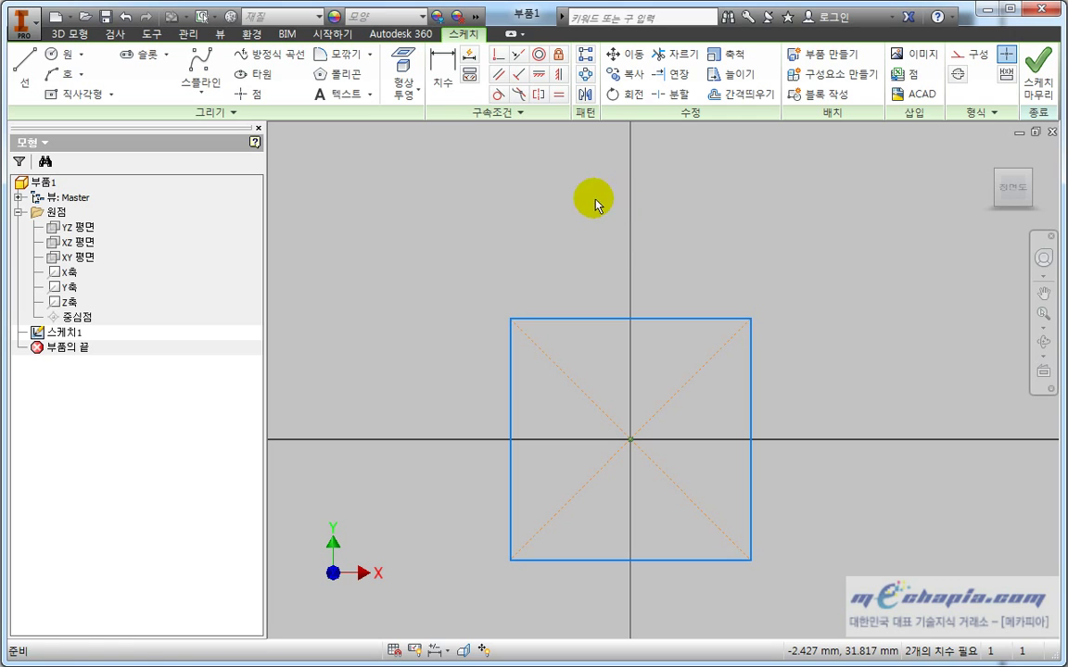
Step: Dimension the rectangle's top edge and set its length to 100 mm
left_click(447, 93)
middle_click_drag(436, 232, 437, 256)
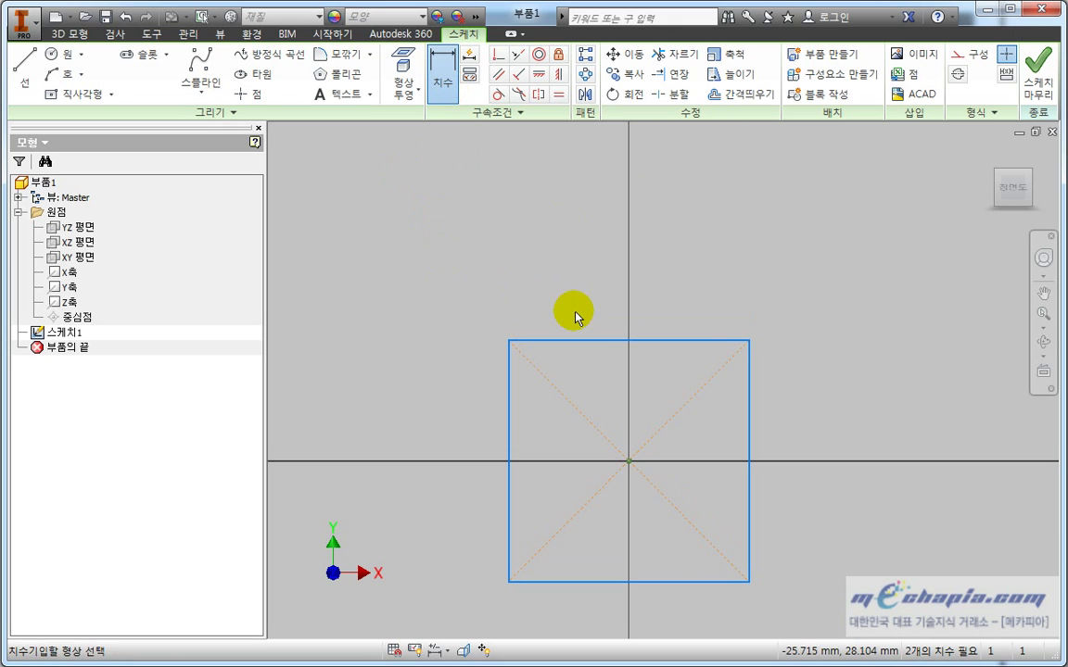
left_click(604, 342)
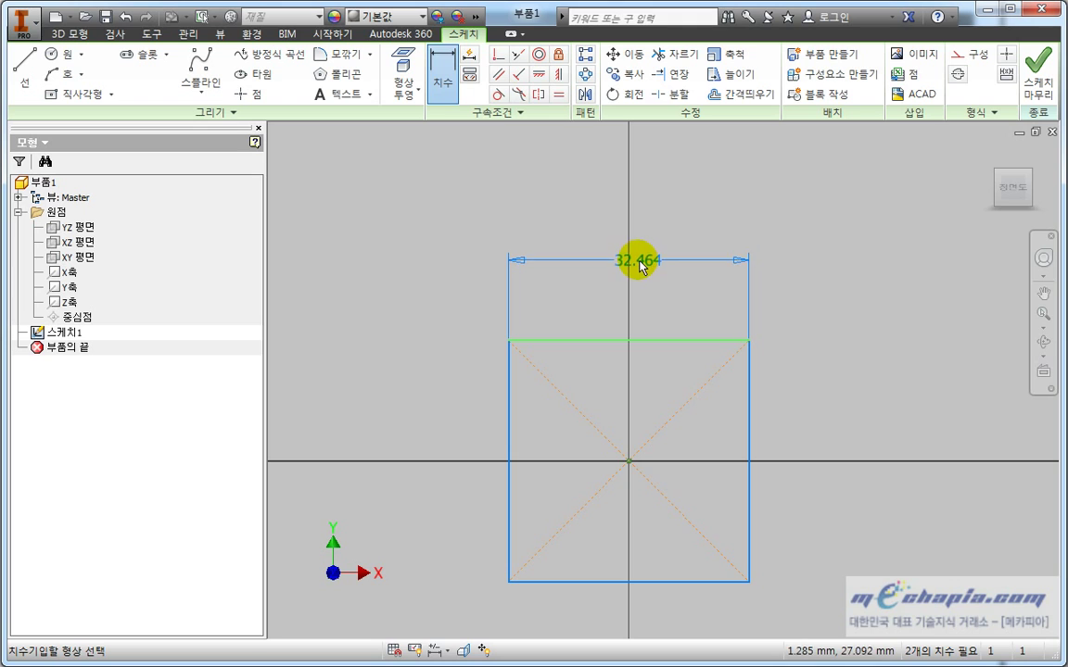
left_click(637, 248)
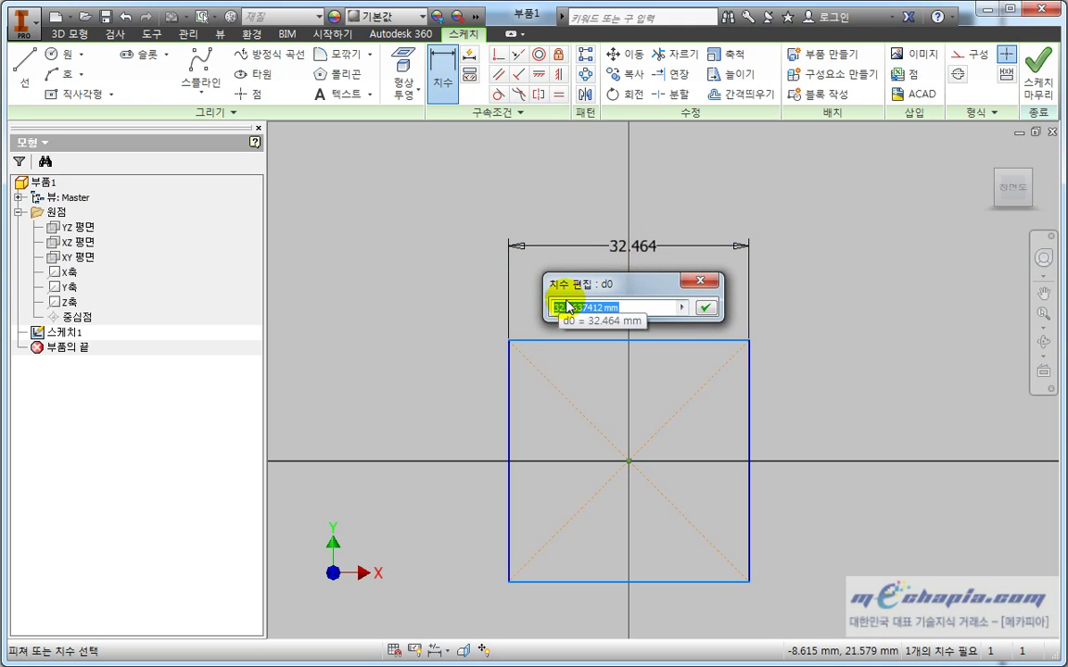
type("100")
key("Return")
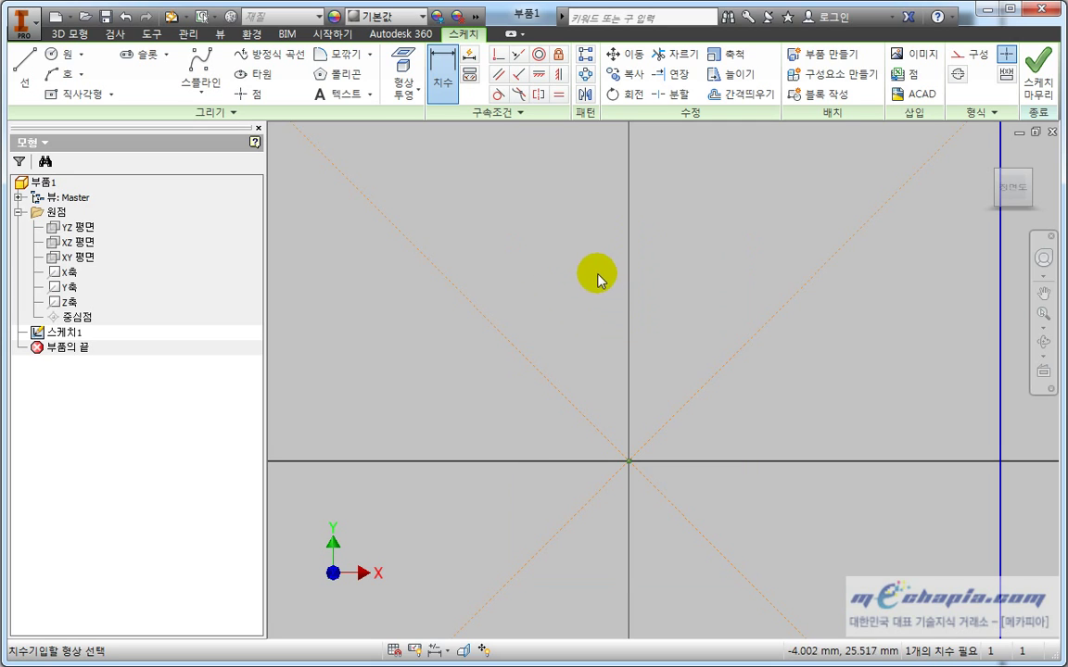
scroll(622, 312, "down", 3)
scroll(624, 313, "down", 3)
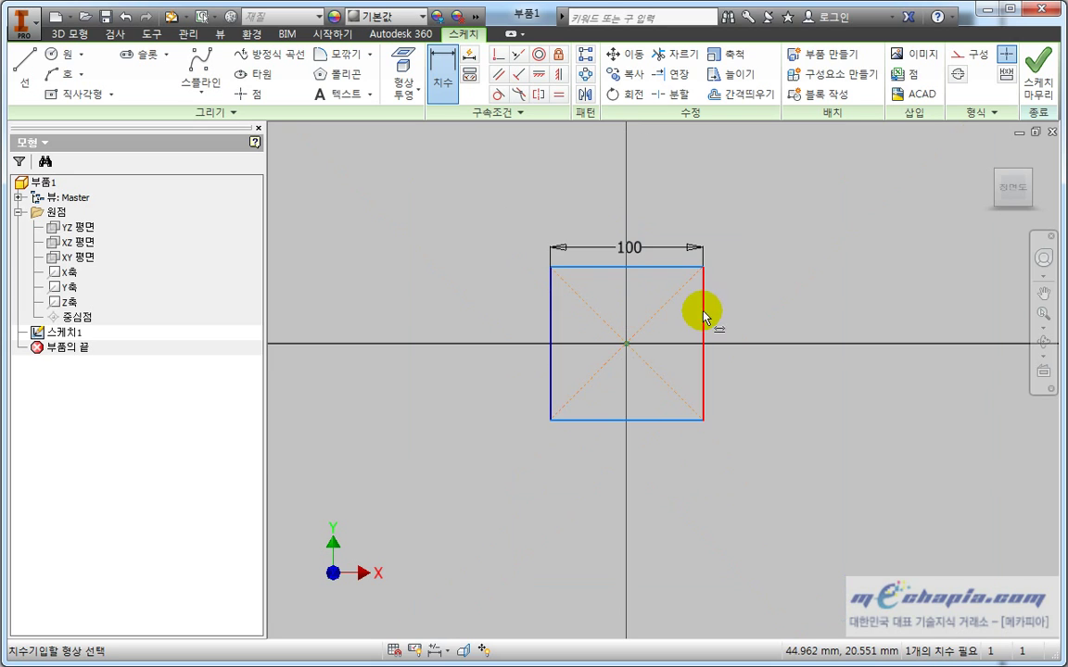
key("Escape")
Step: Reposition the 100 mm dimension slightly higher above the rectangle, with its text centred over the top edge
scroll(738, 306, "up", 3)
middle_click_drag(739, 305, 762, 293)
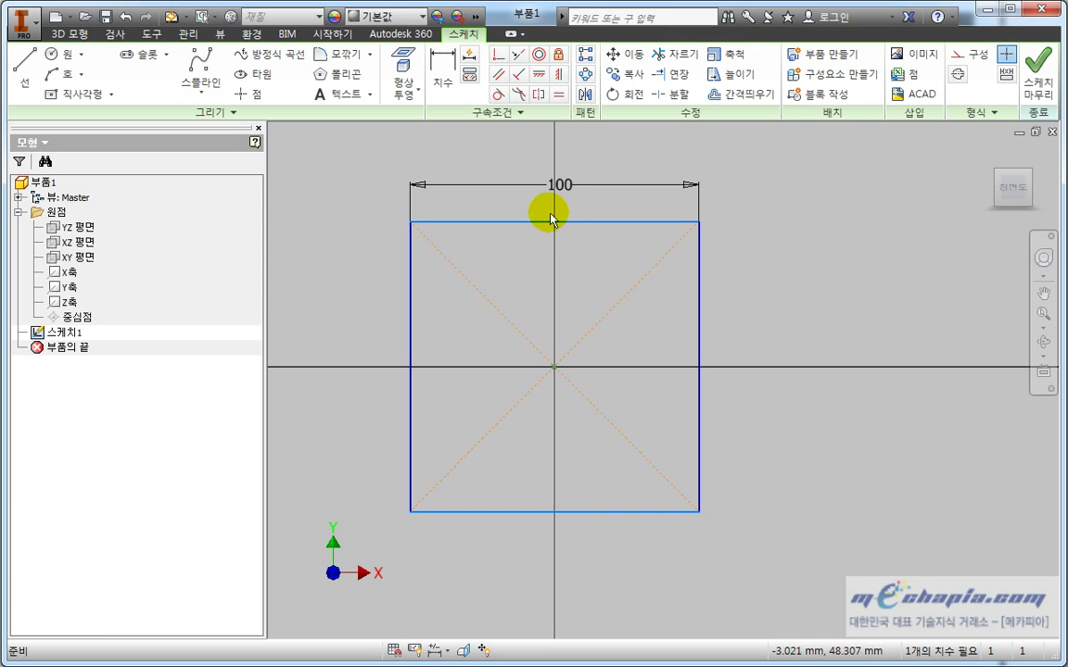
left_click_drag(559, 184, 553, 181)
left_click(934, 193)
Step: Dimension the rectangle's right vertical edge and set its length to 100 mm
left_click(462, 63)
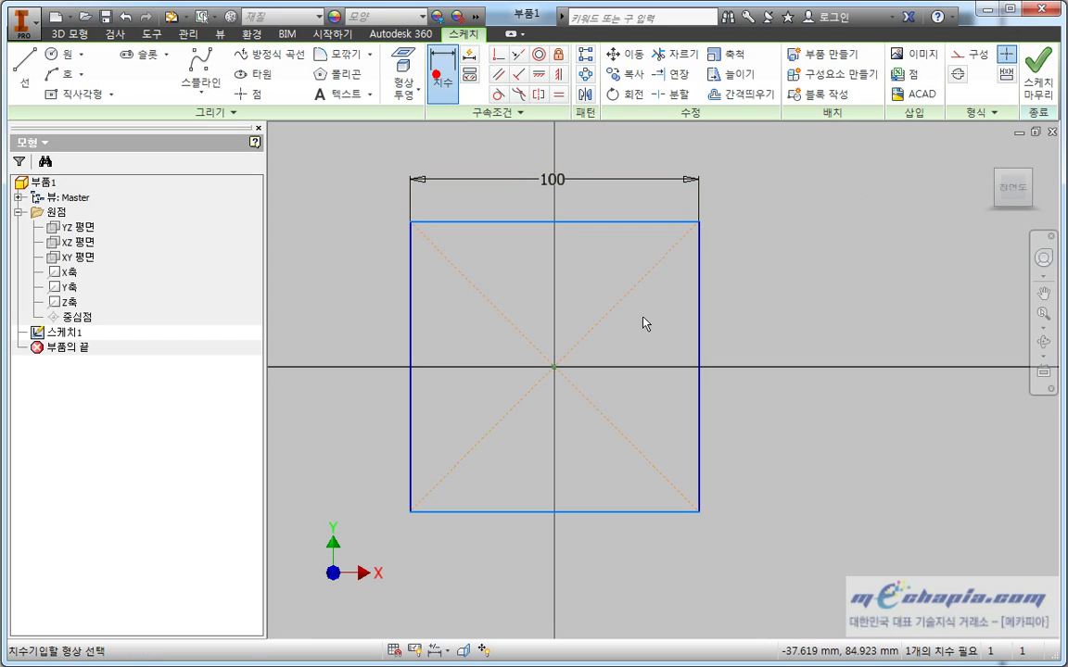
left_click(698, 349)
left_click(779, 371)
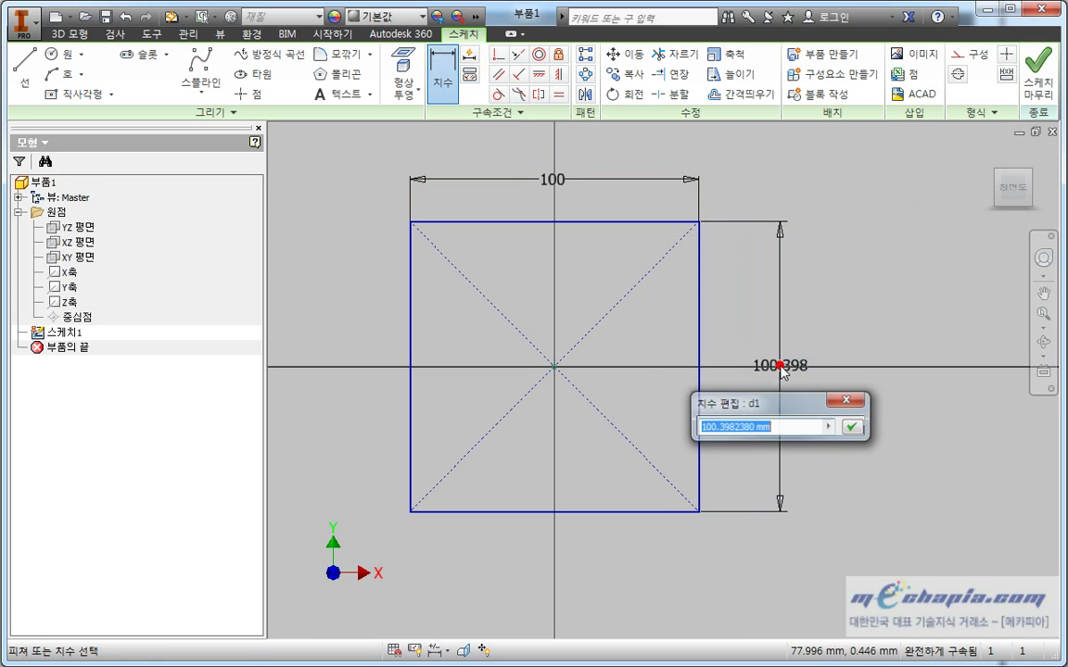
type("100")
key("Return")
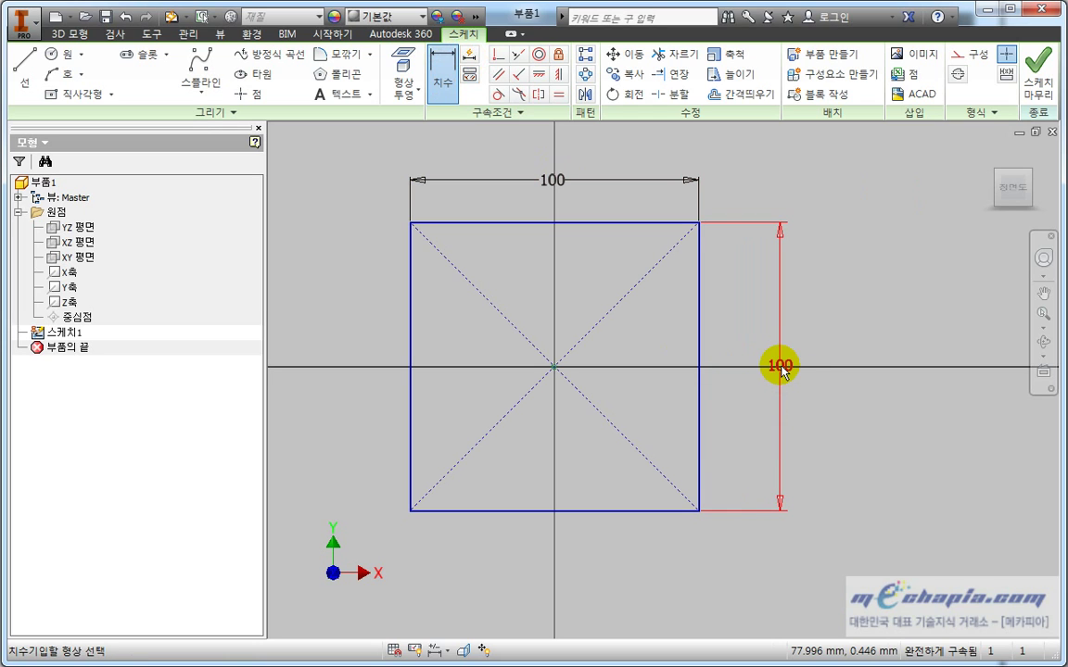
key("Escape")
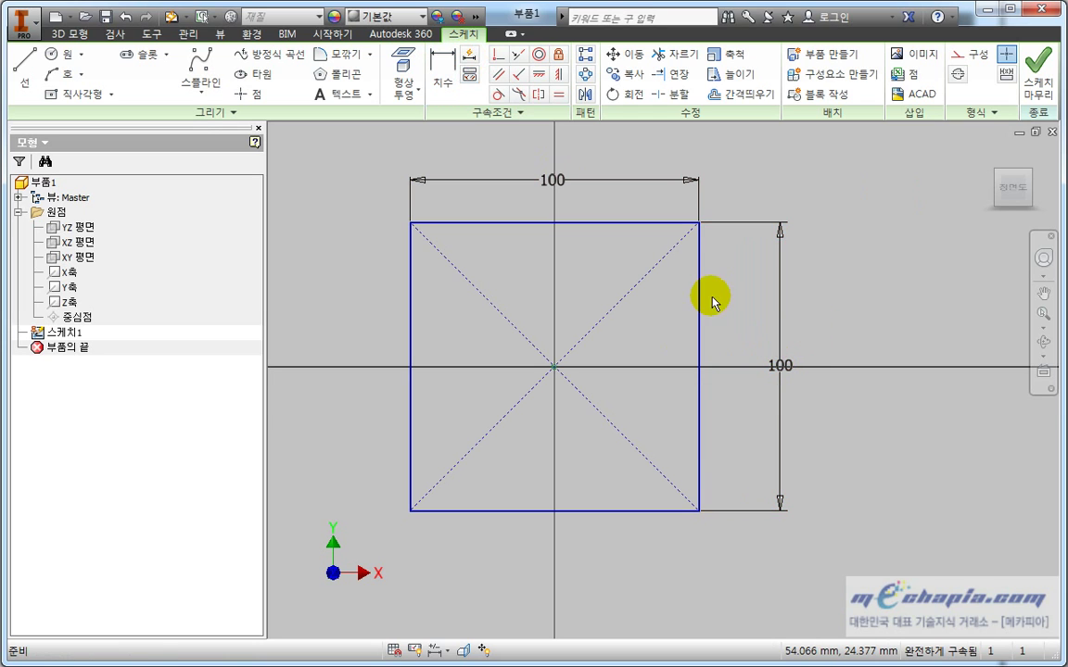
middle_click_drag(711, 297, 731, 343)
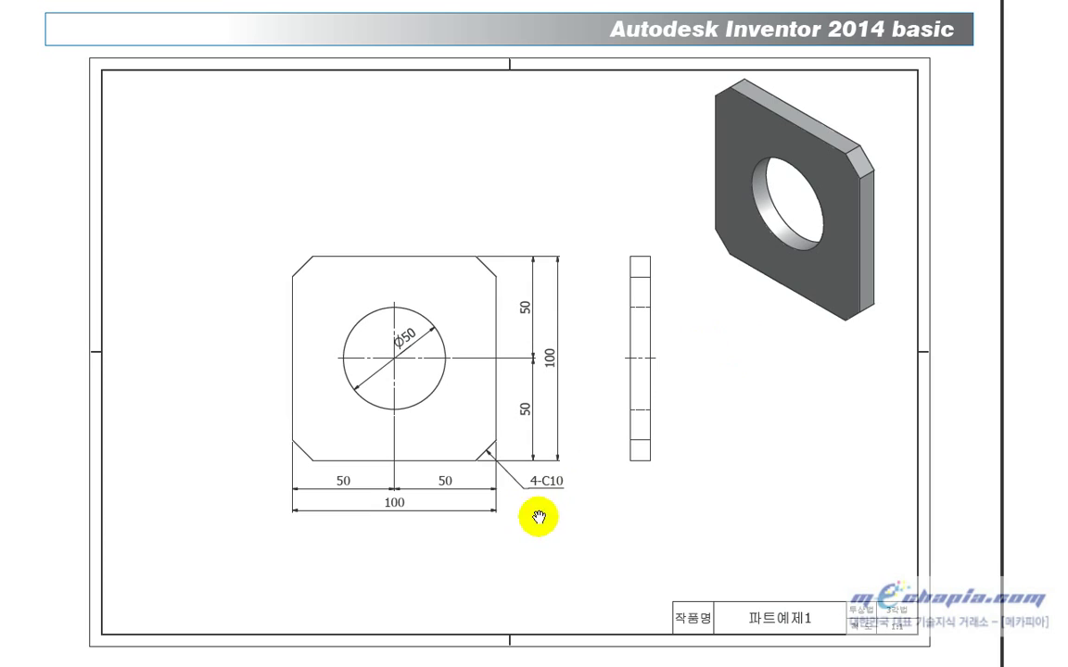
Step: Check the textbook's design-intent notes, and set both the rectangle's width and height dimensions to 80 mm
scroll(541, 516, "down", 5)
left_click_drag(523, 145, 534, 62)
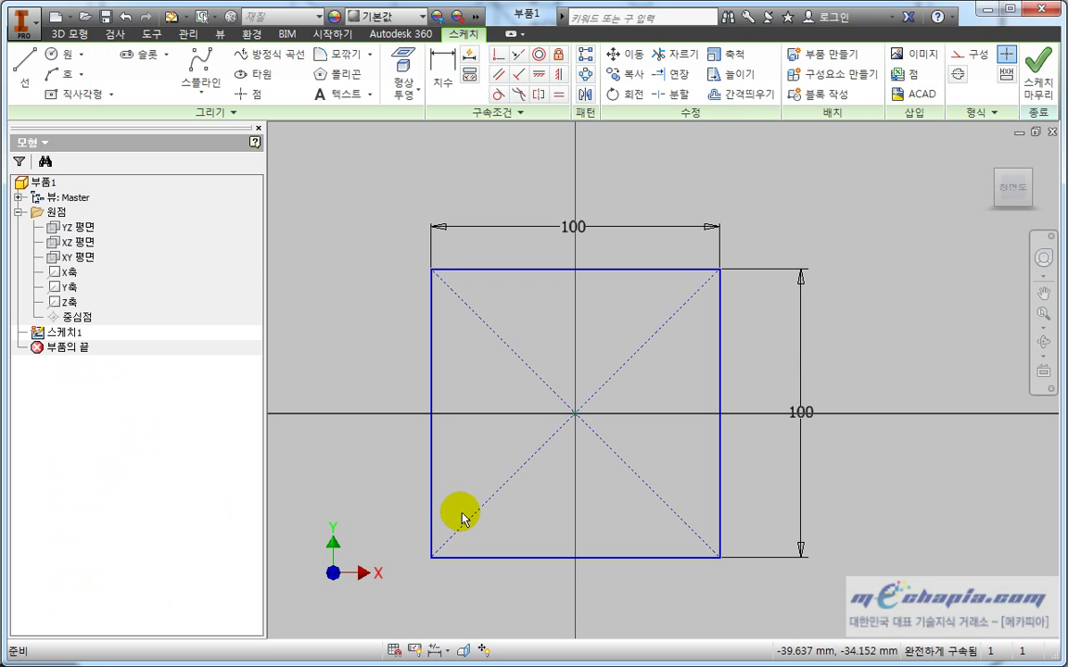
double_click(572, 227)
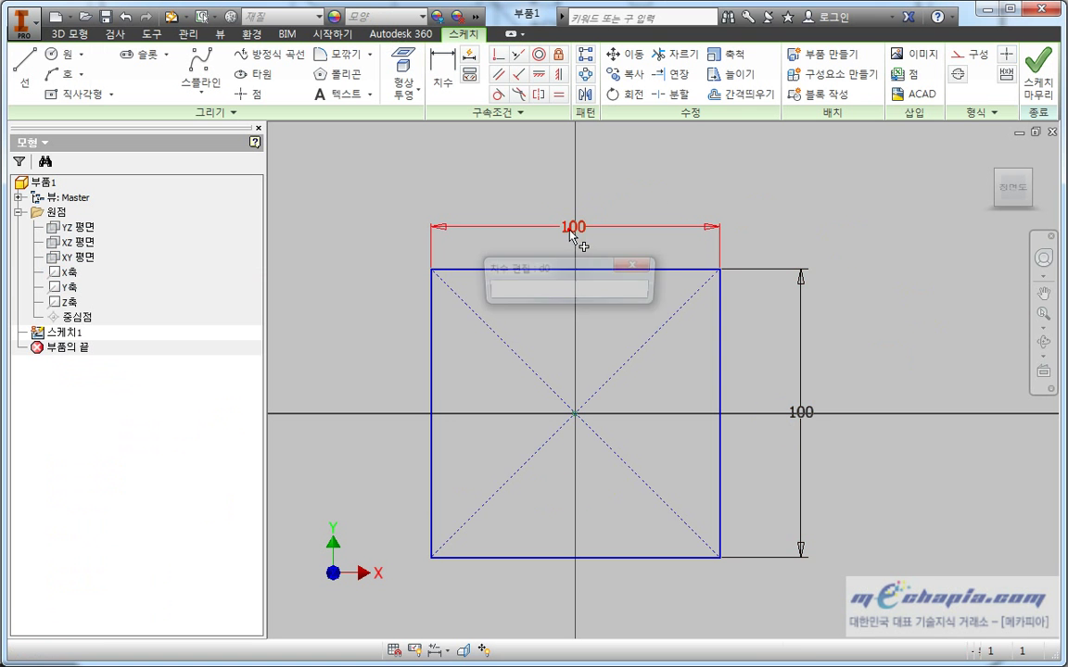
type("80")
key("Return")
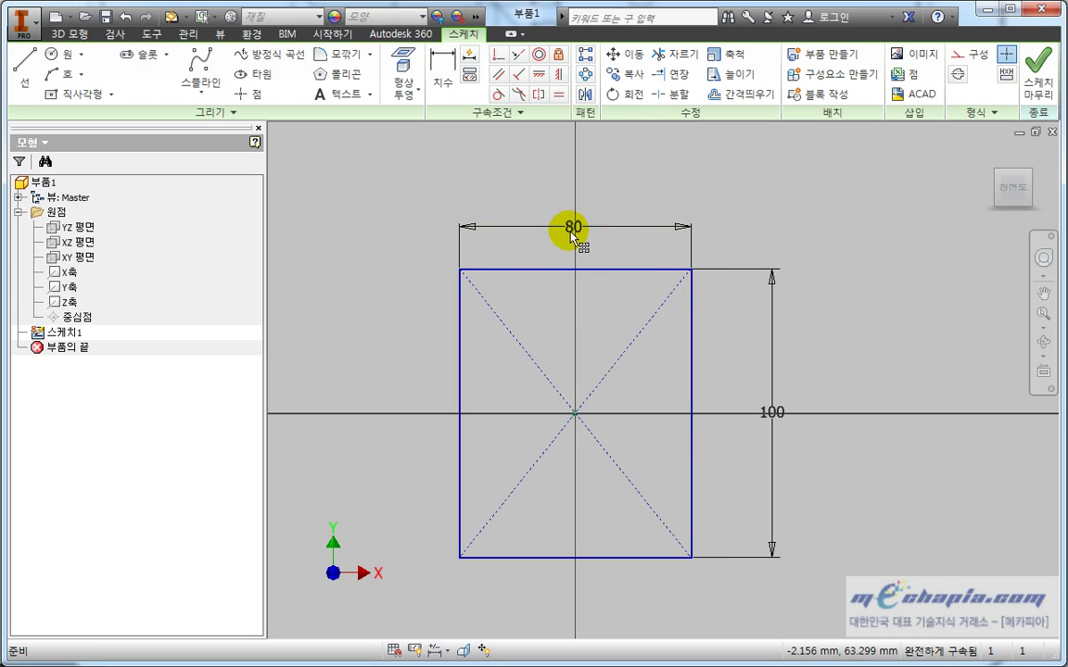
double_click(772, 415)
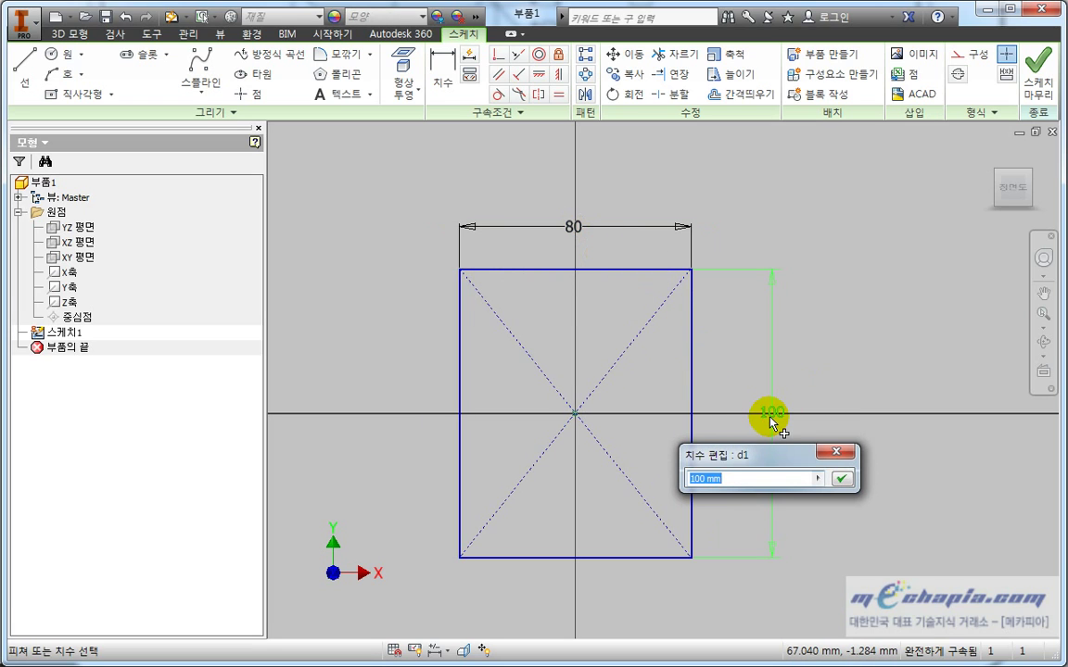
type("80")
key("Return")
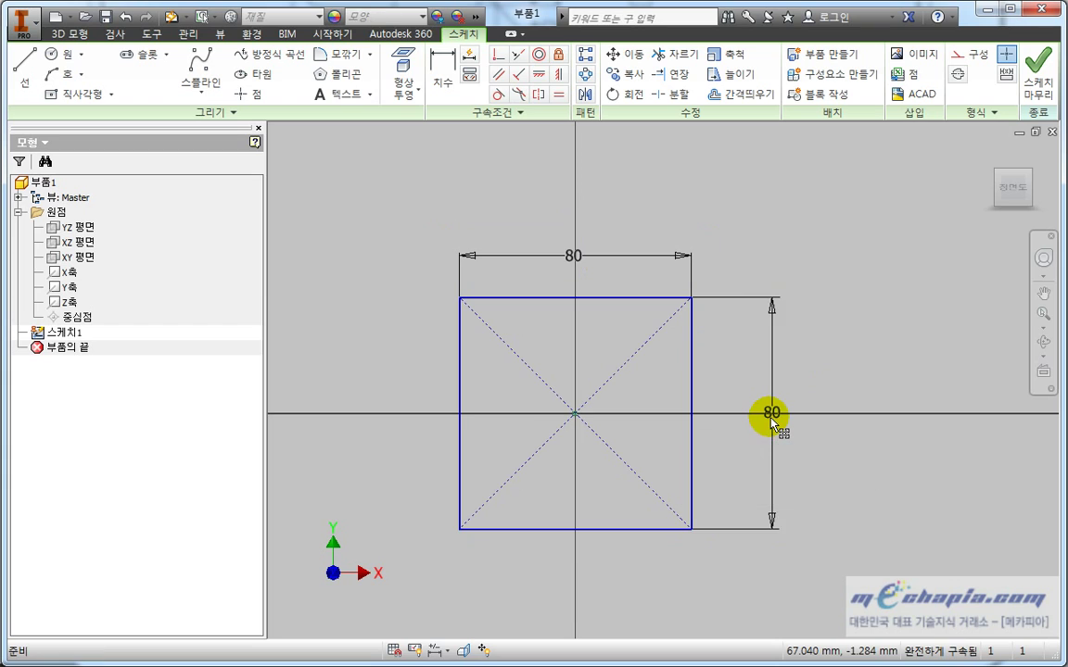
Step: Delete the vertical height dimension beside the rectangle
left_click(781, 304)
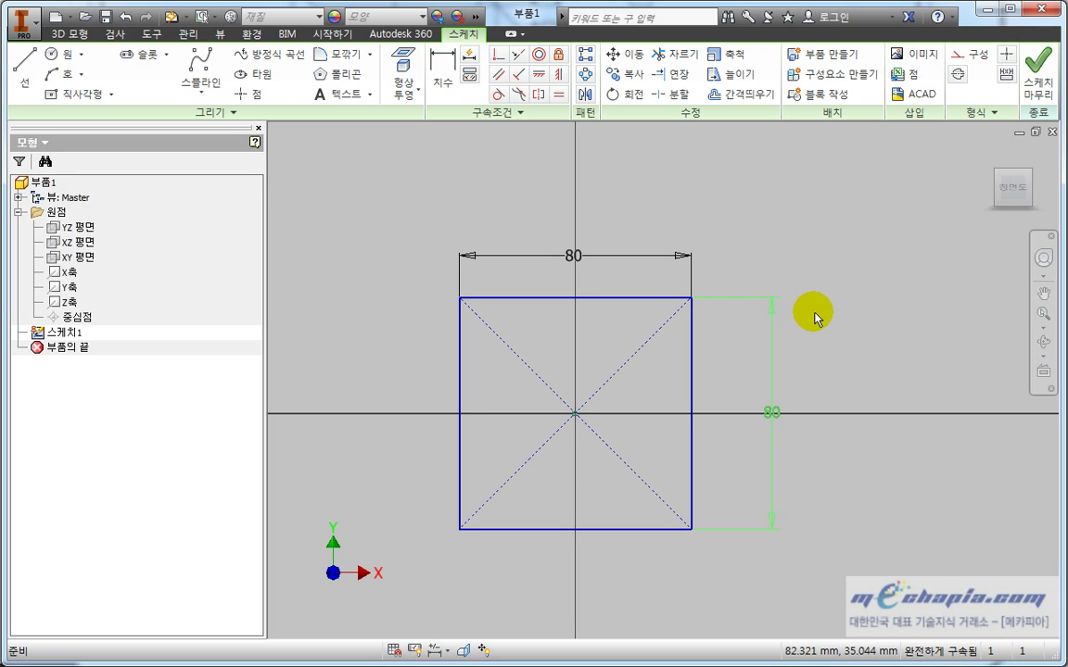
key("Delete")
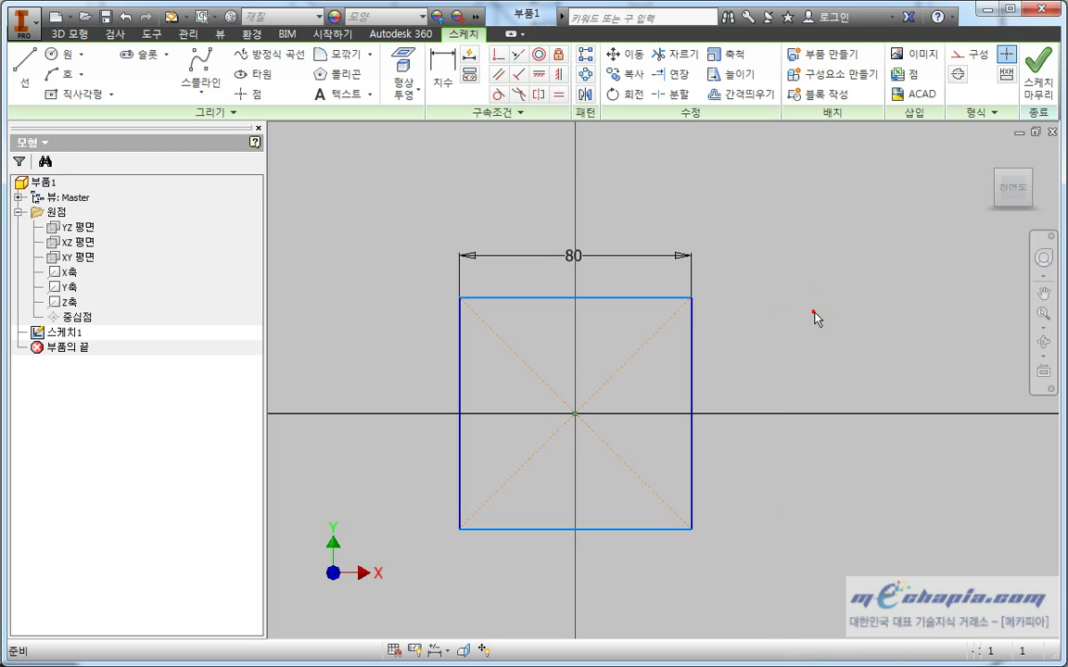
left_click(812, 312)
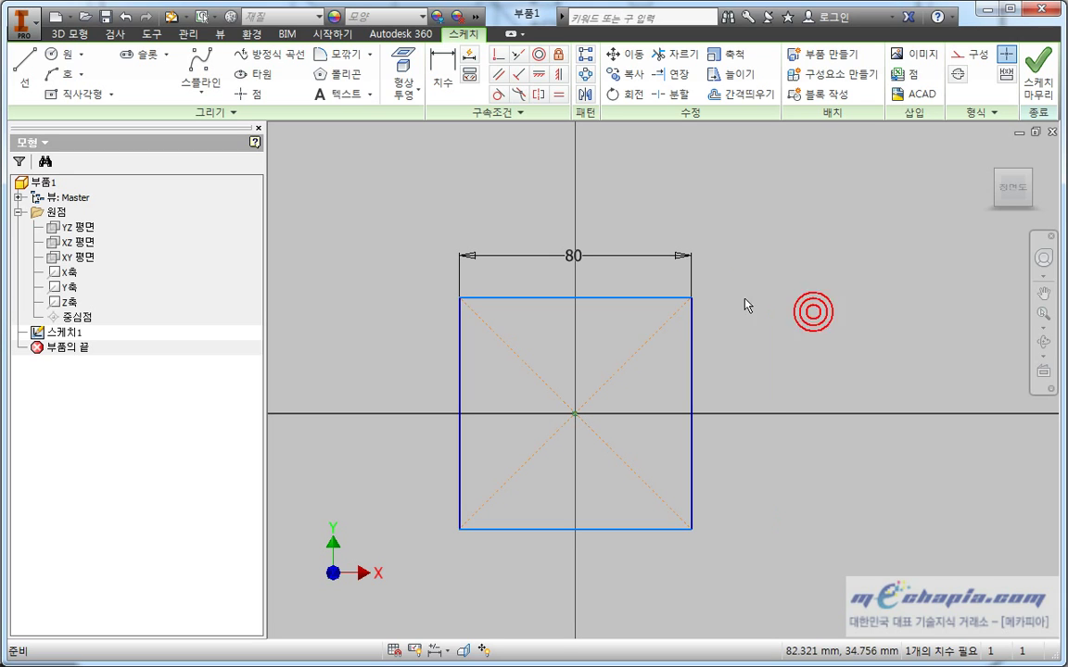
left_click(573, 298)
left_click(808, 333)
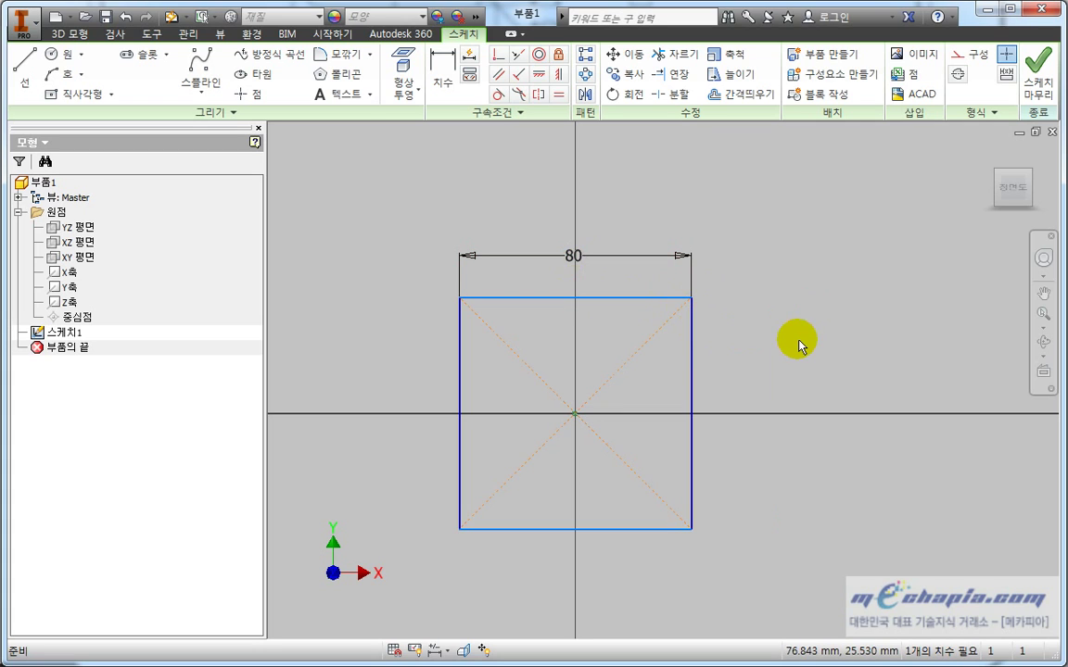
left_click(654, 298)
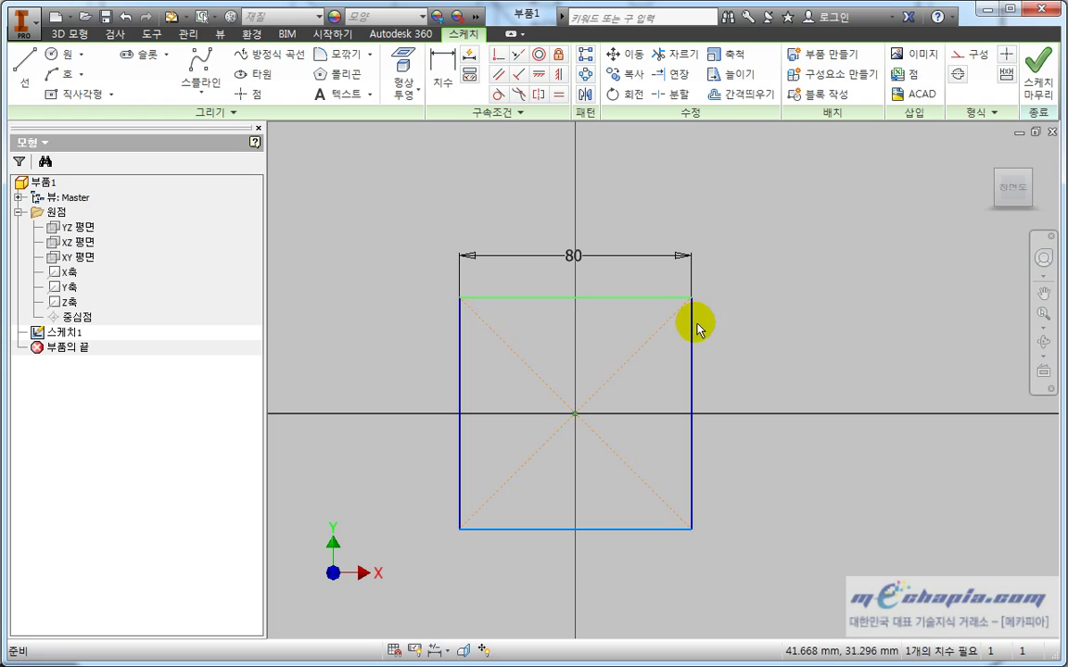
left_click(692, 325)
left_click(670, 297)
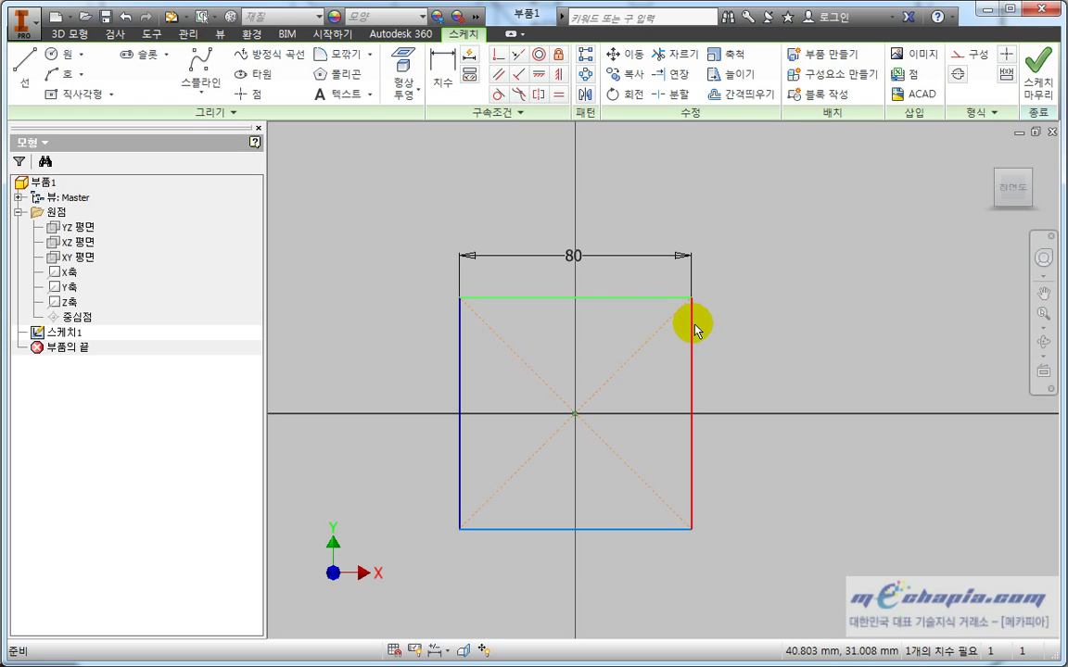
left_click(691, 323)
left_click(759, 329)
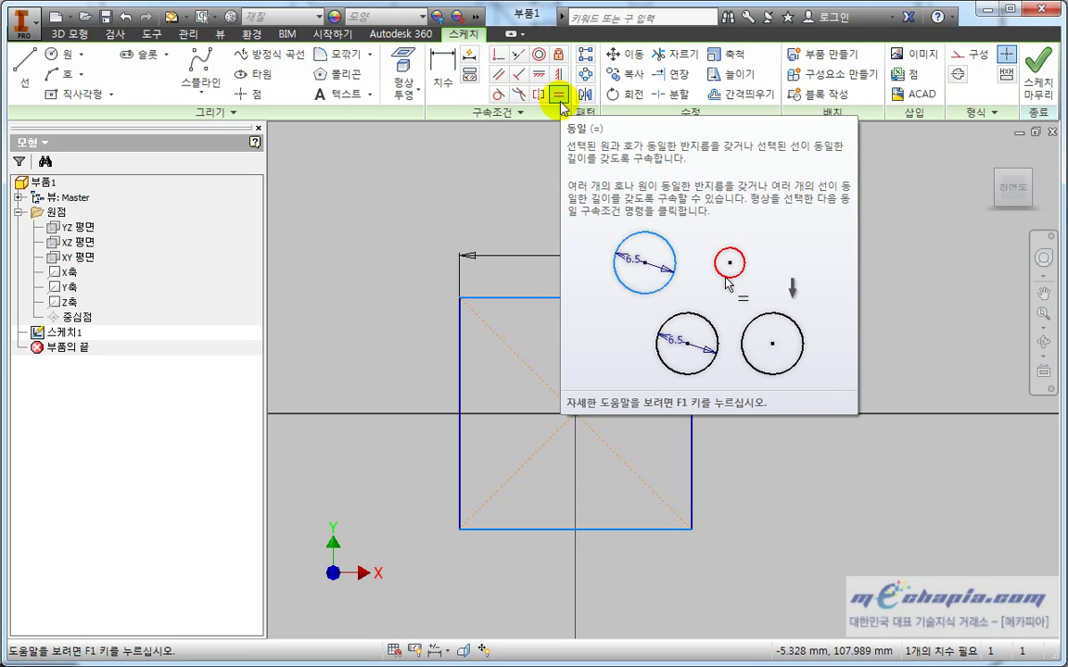
Step: Apply an Equal constraint between the rectangle's top edge and right edge
left_click(558, 95)
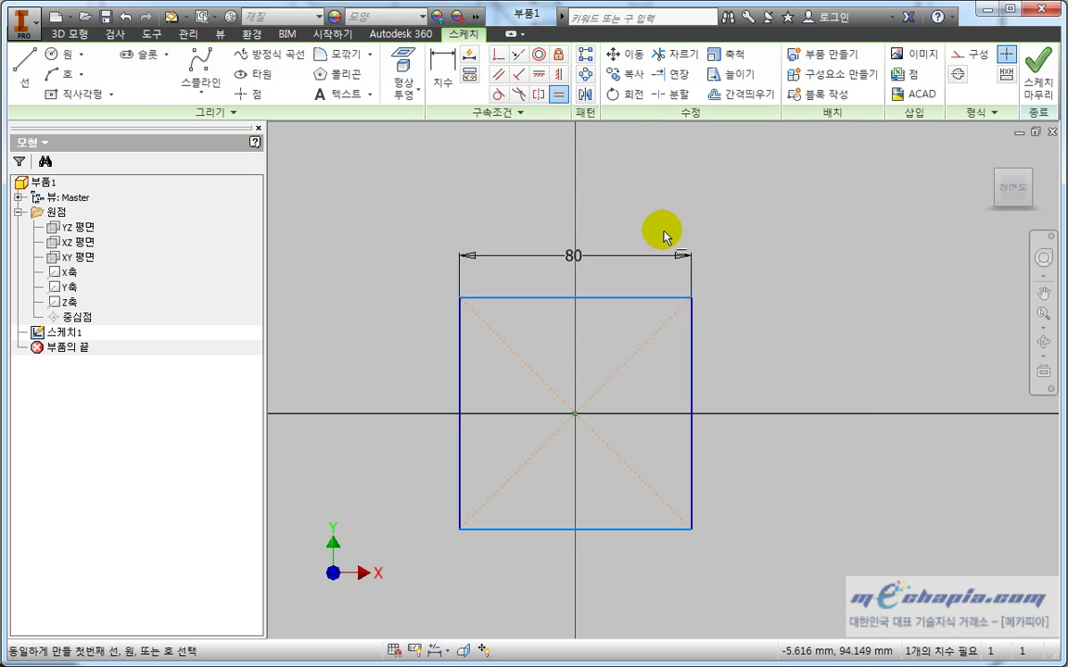
left_click(651, 298)
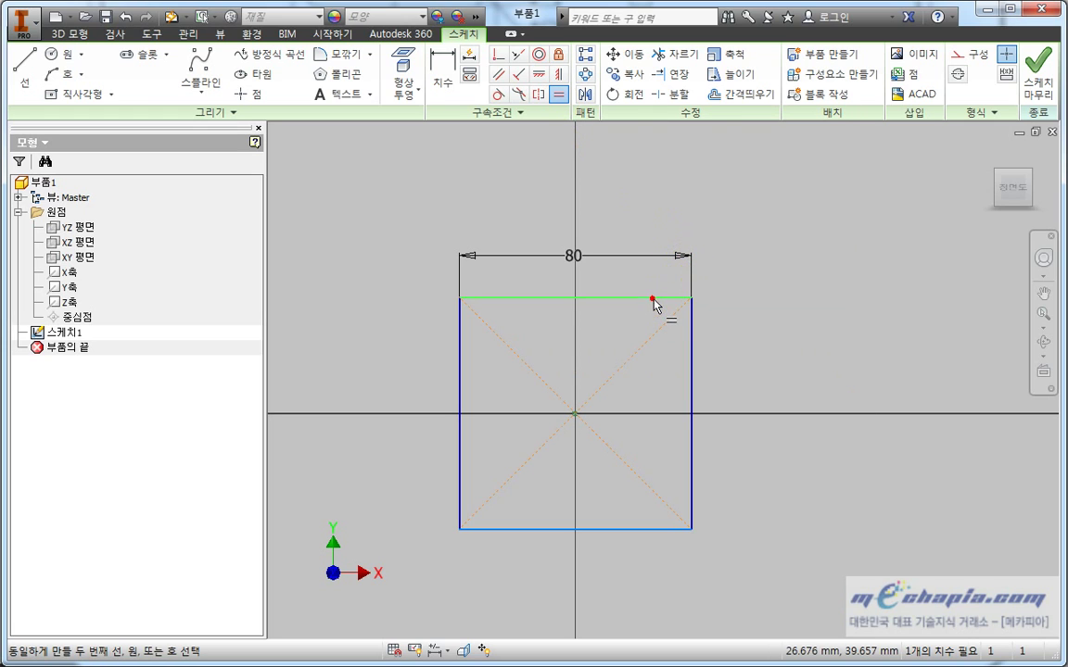
left_click(692, 405)
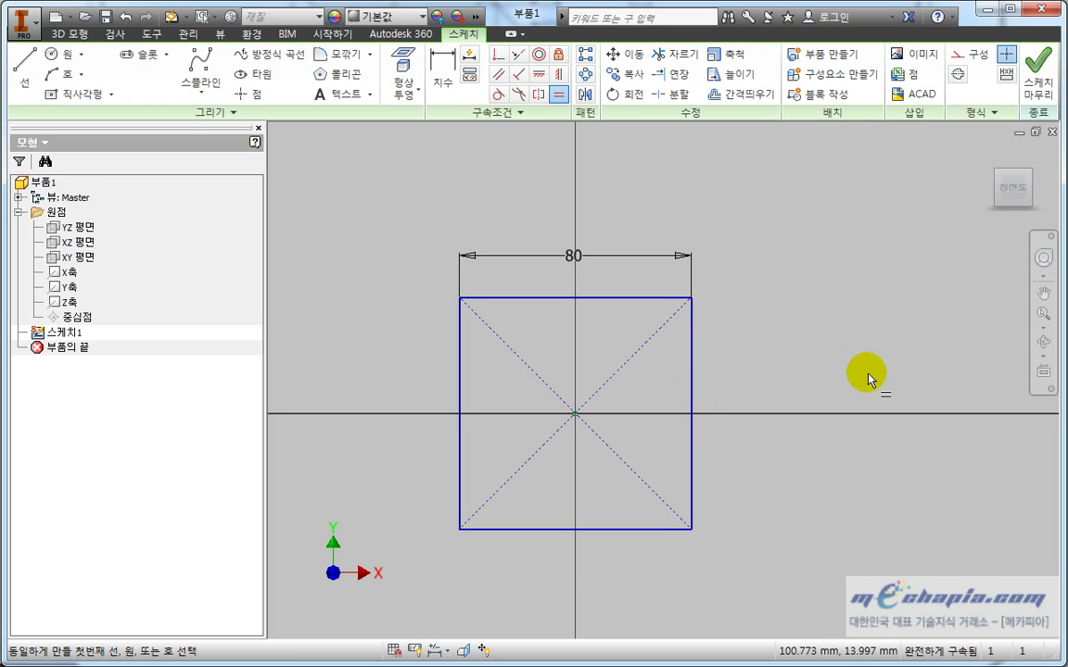
key("Escape")
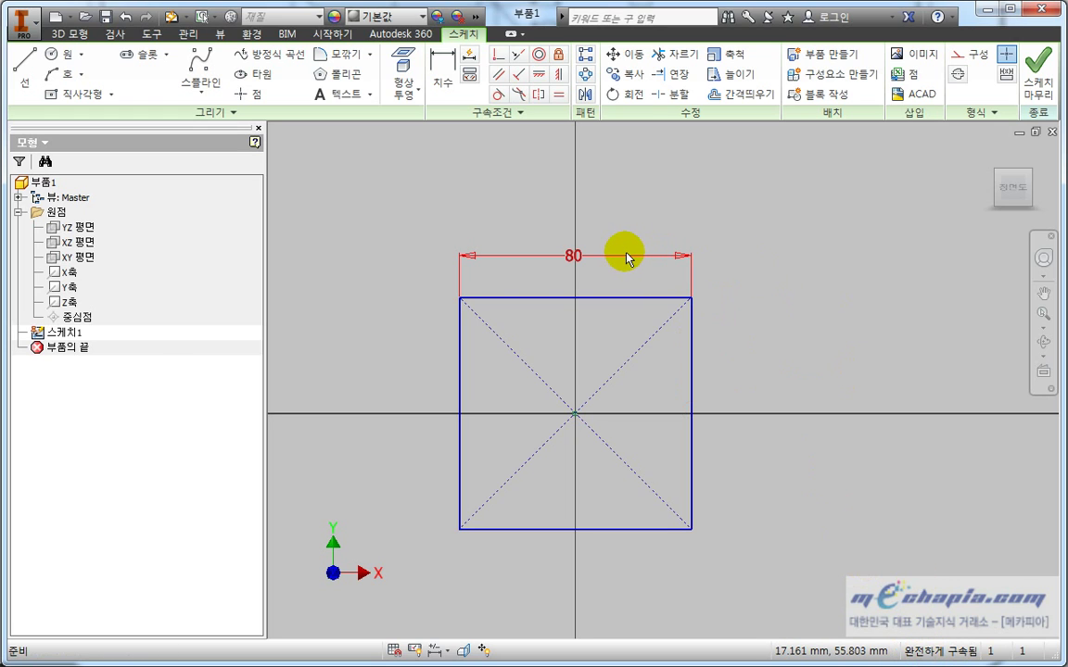
Step: Set the width dimension above the square to 100 mm
double_click(580, 262)
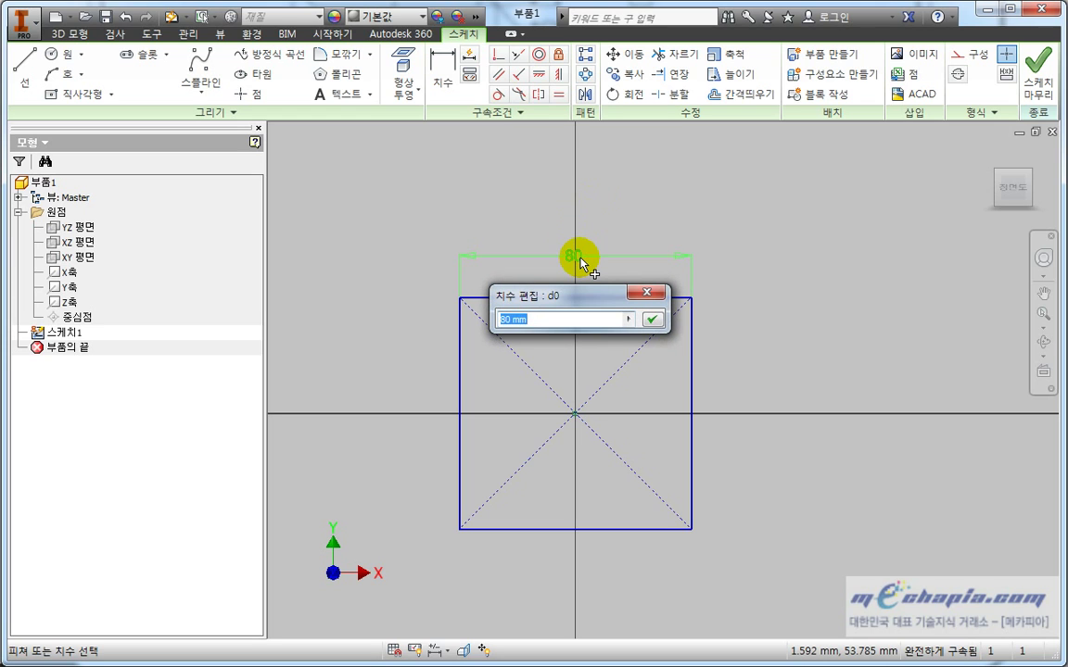
type("100")
key("Return")
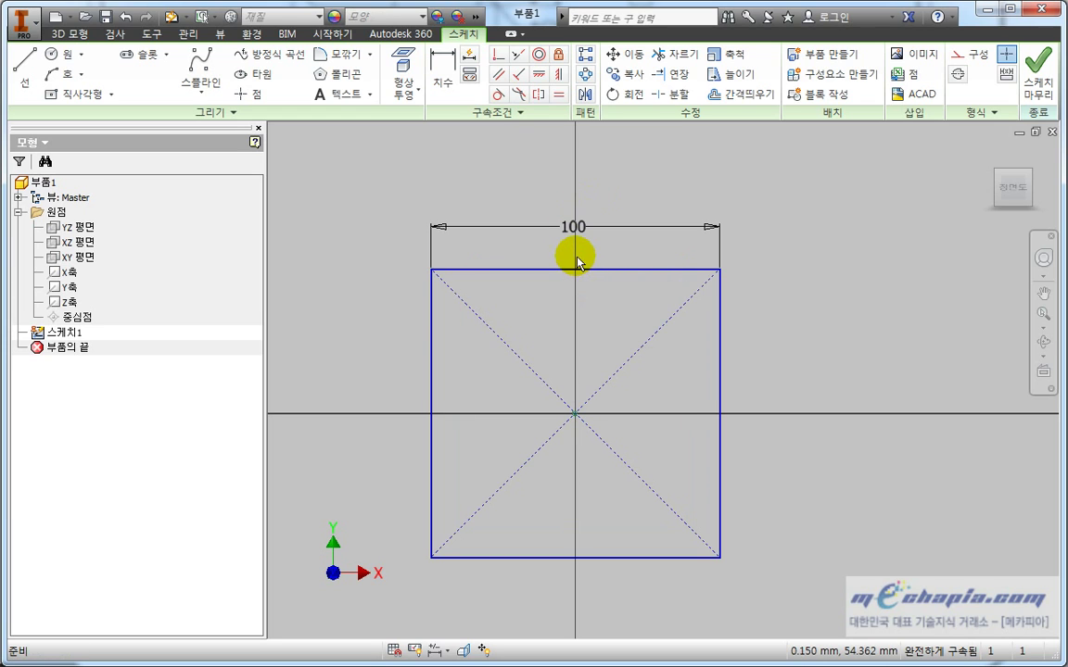
Step: Extrude the square profile 10 mm as a new solid, checking the thickness against the textbook's design-intent notes
mouse_move(826, 358)
middle_mouse_down()
mouse_move(852, 321)
mouse_move(840, 334)
middle_mouse_up()
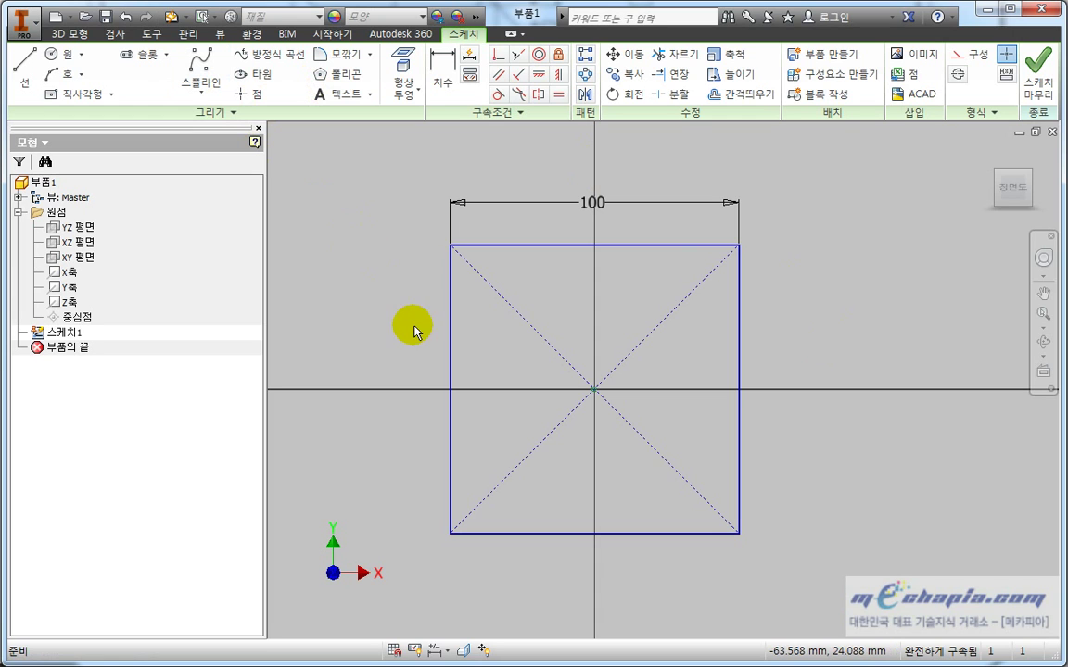
left_click(58, 32)
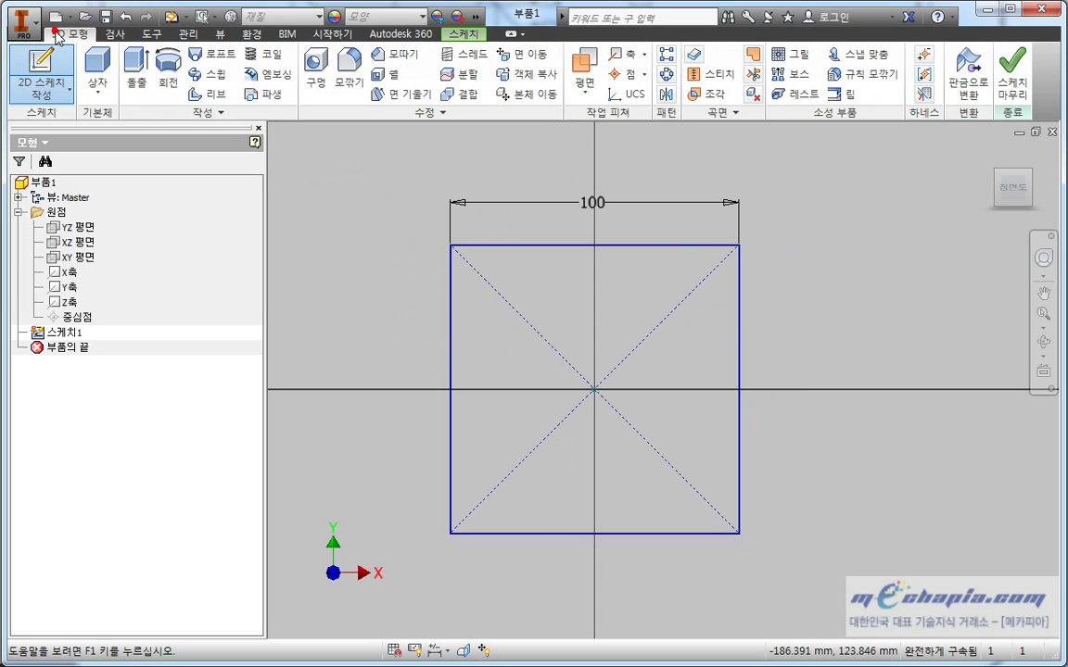
left_click(137, 74)
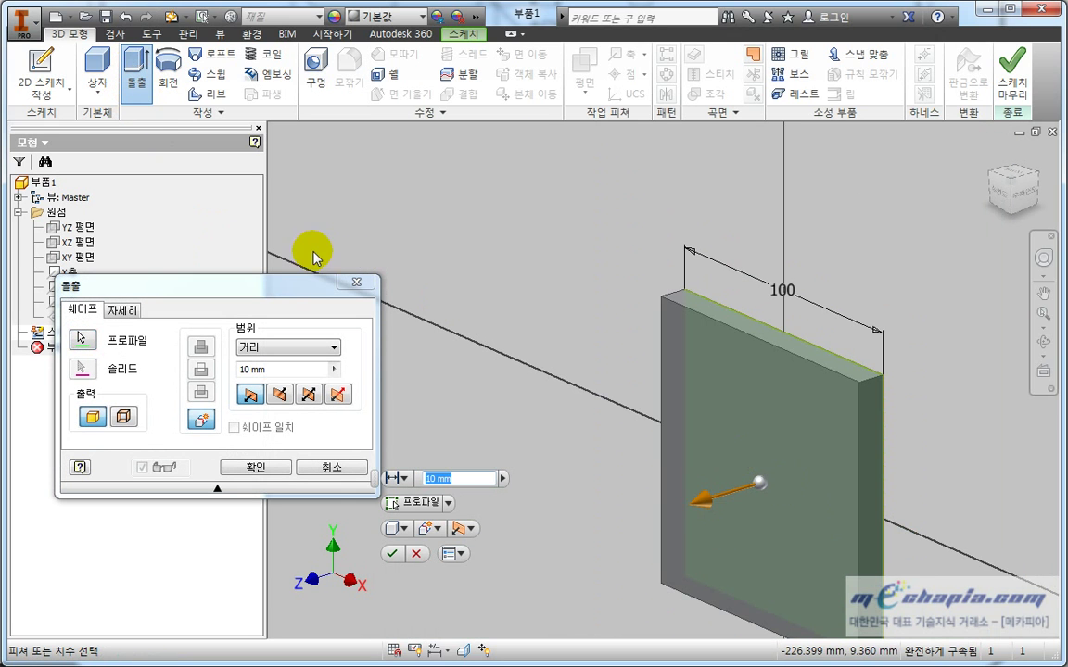
left_click_drag(288, 286, 446, 218)
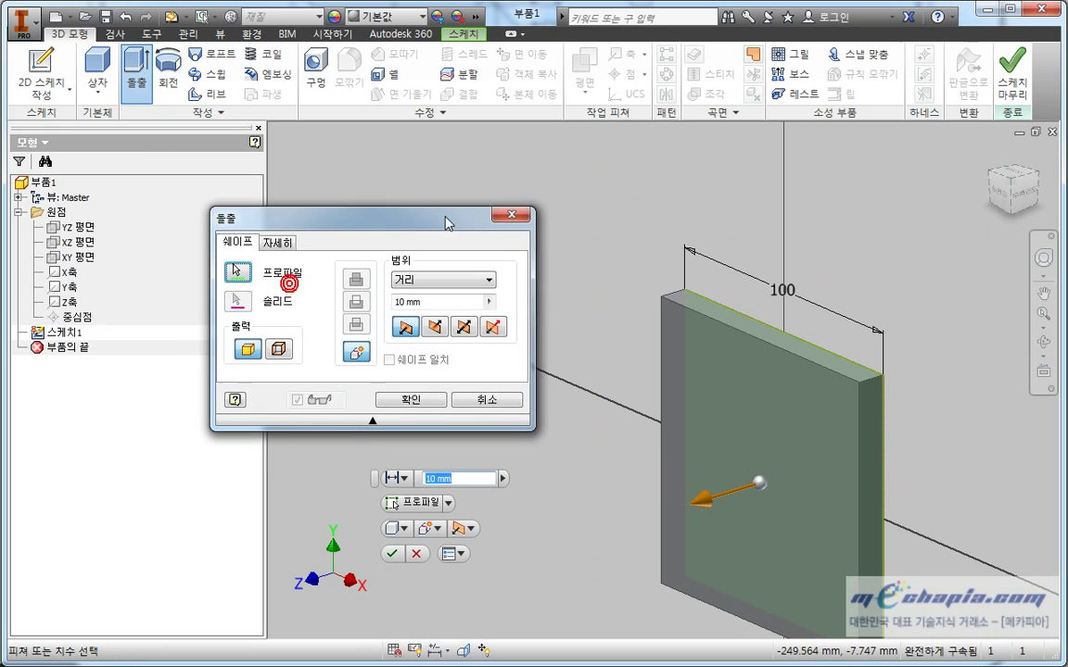
left_click(374, 418)
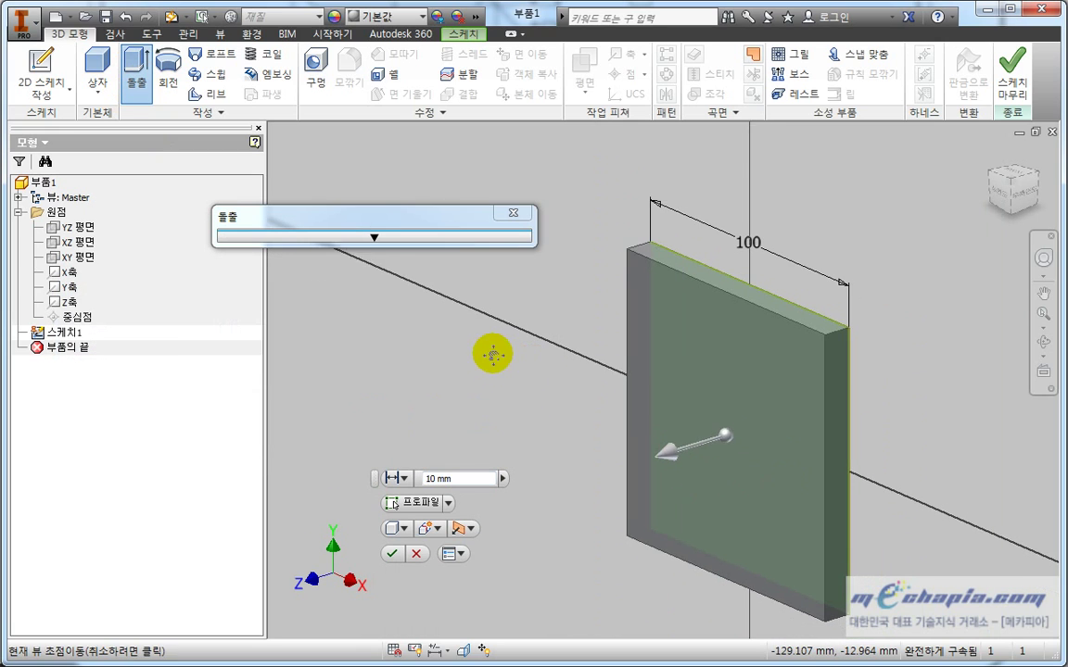
left_click_drag(375, 478, 541, 158)
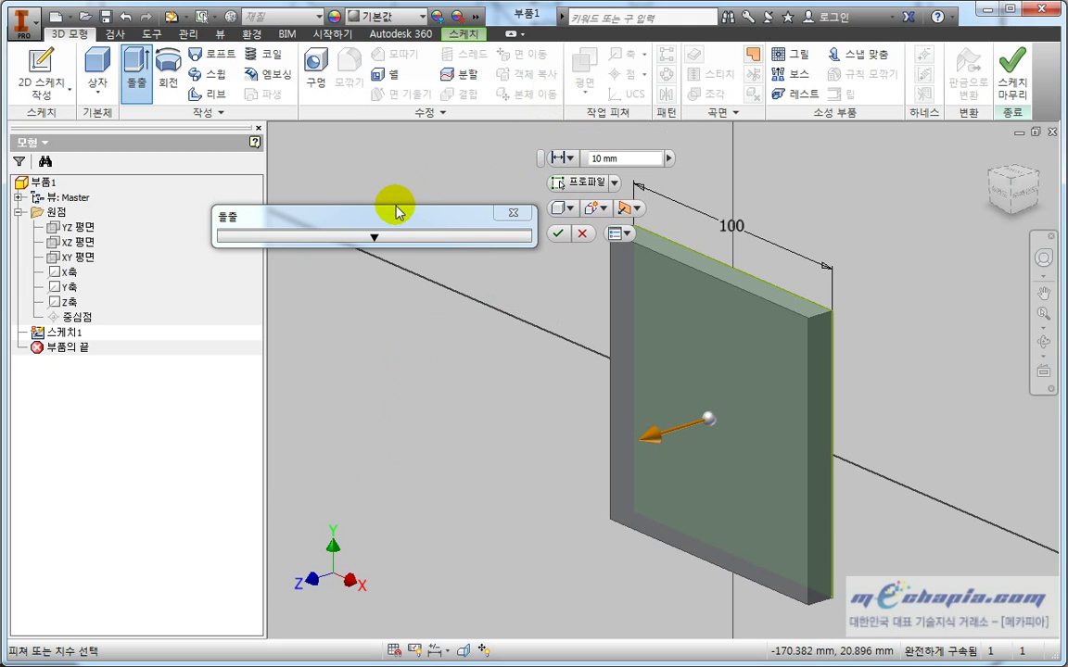
left_click_drag(393, 214, 384, 214)
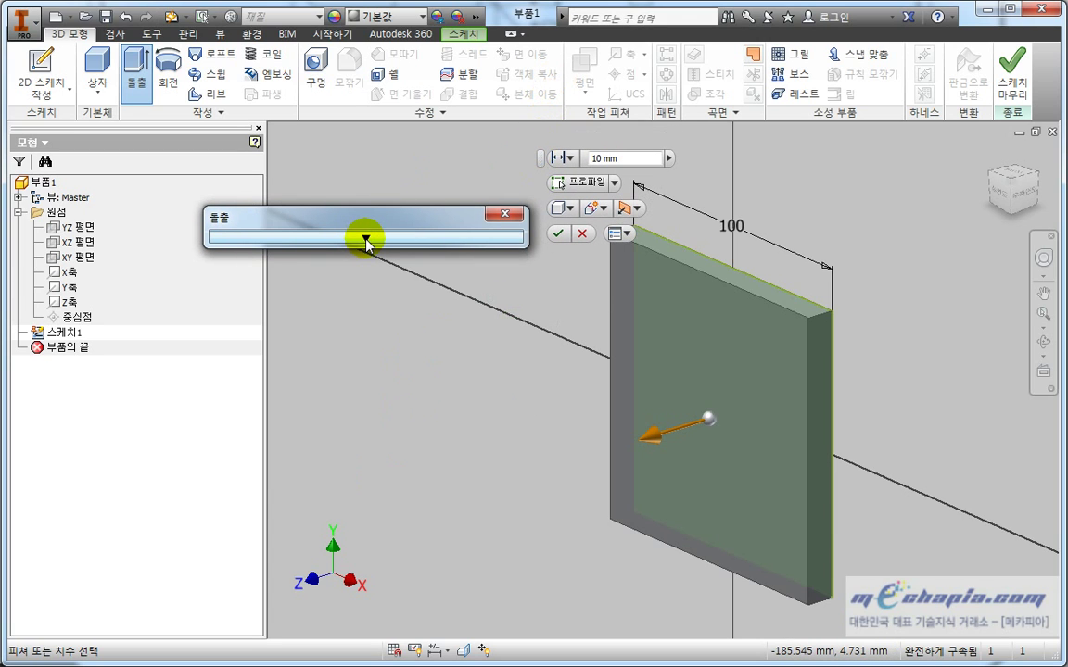
left_click(366, 239)
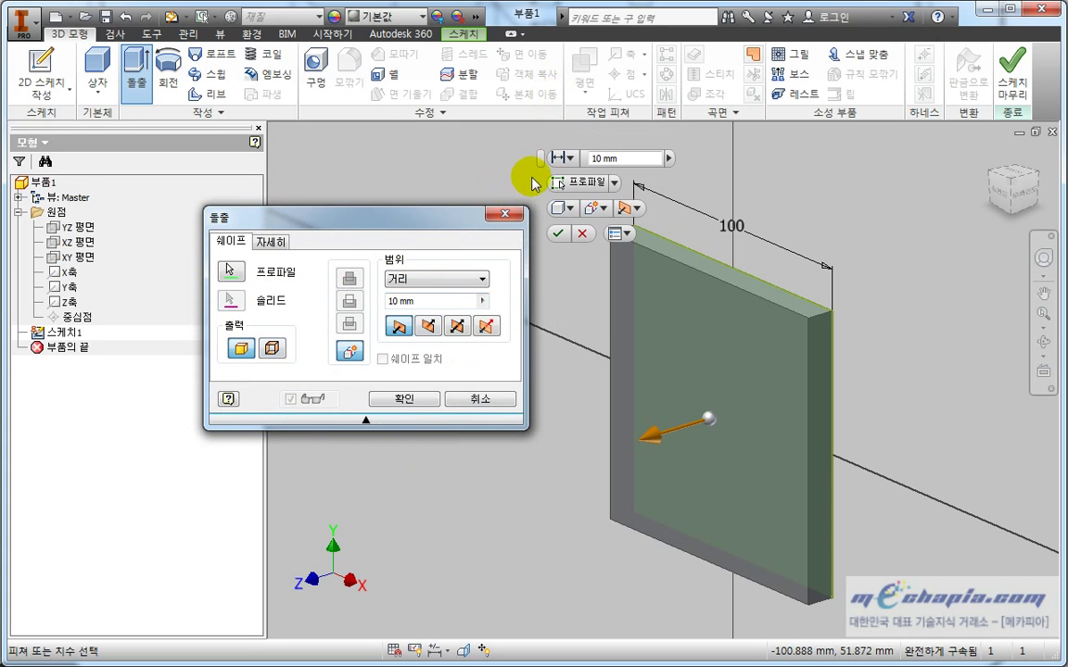
mouse_move(542, 159)
left_mouse_down()
mouse_move(549, 276)
mouse_move(556, 263)
mouse_move(526, 164)
left_mouse_up()
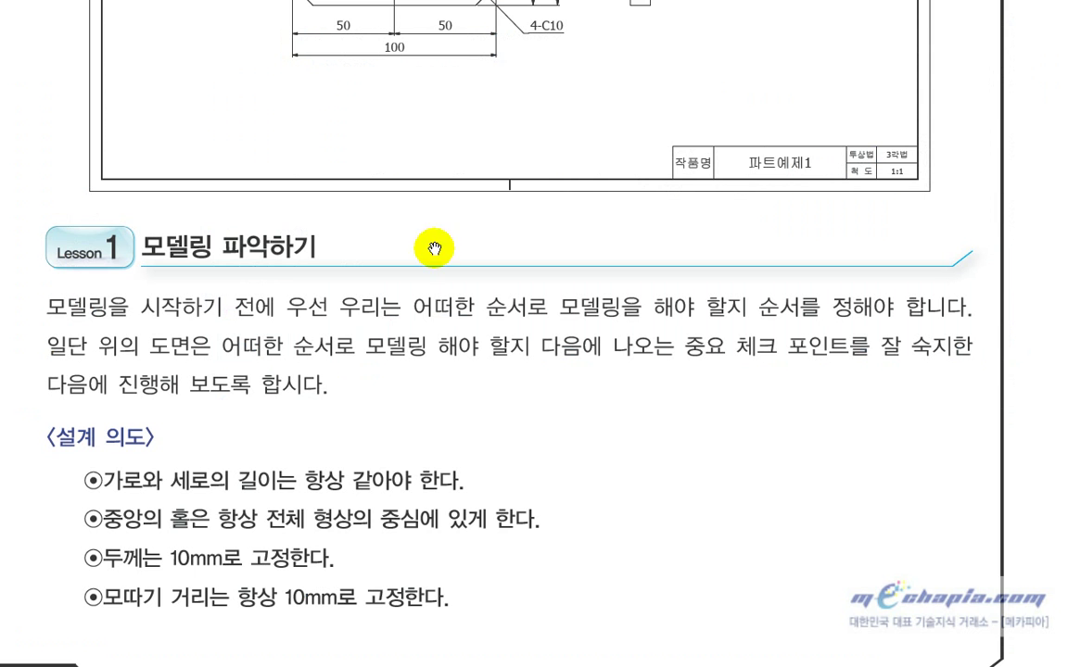
left_click_drag(431, 246, 487, 262)
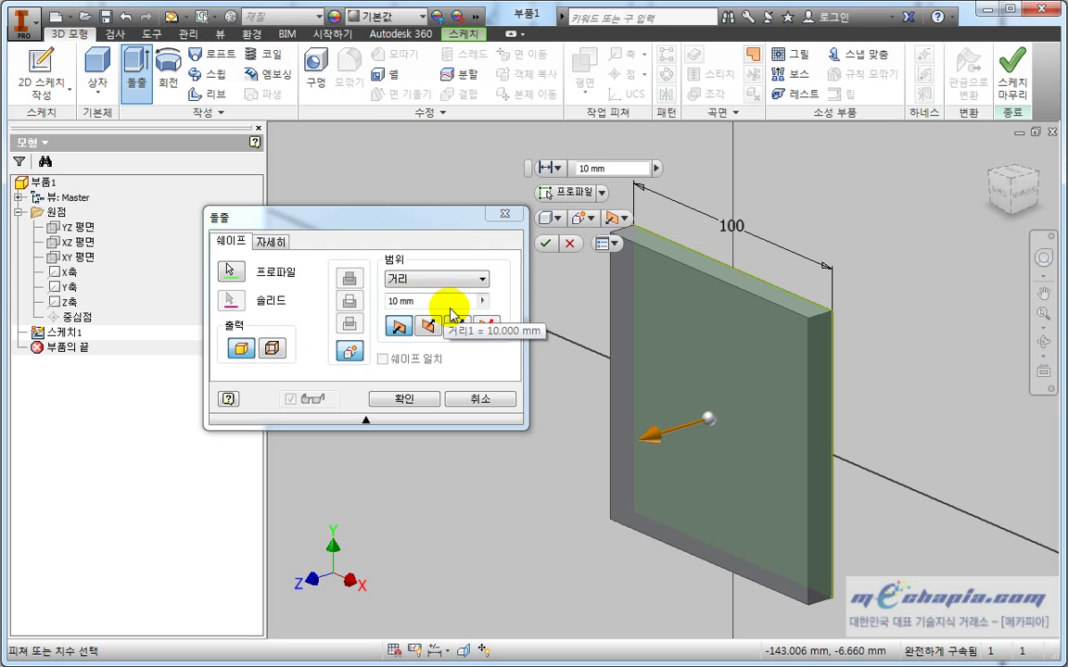
left_click(409, 219)
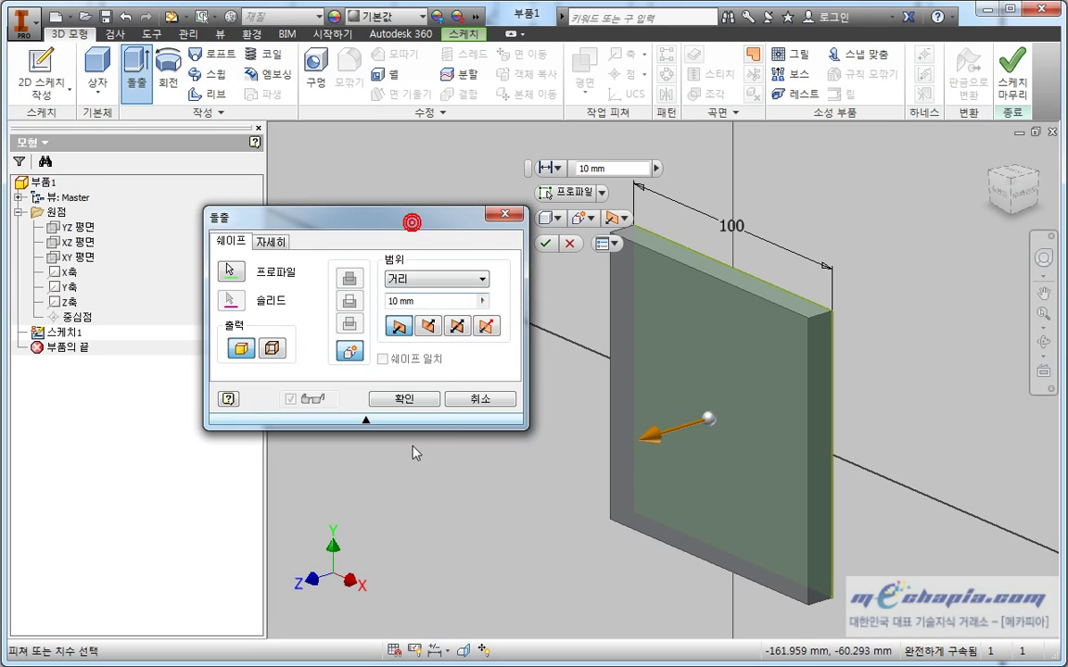
left_click(439, 403)
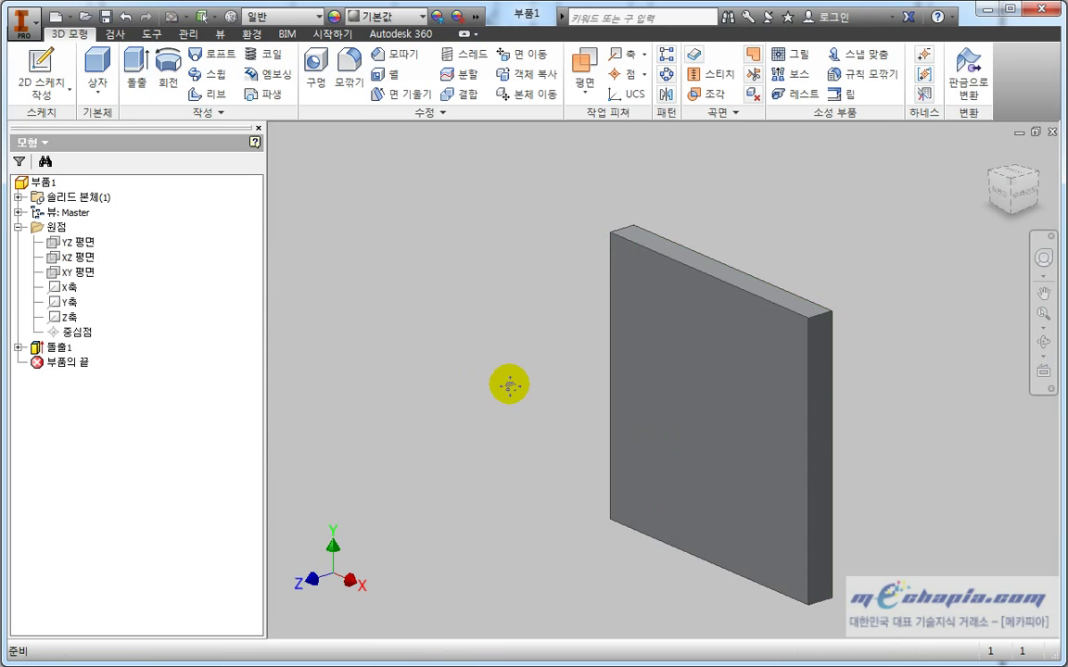
middle_click_drag(510, 385, 464, 338)
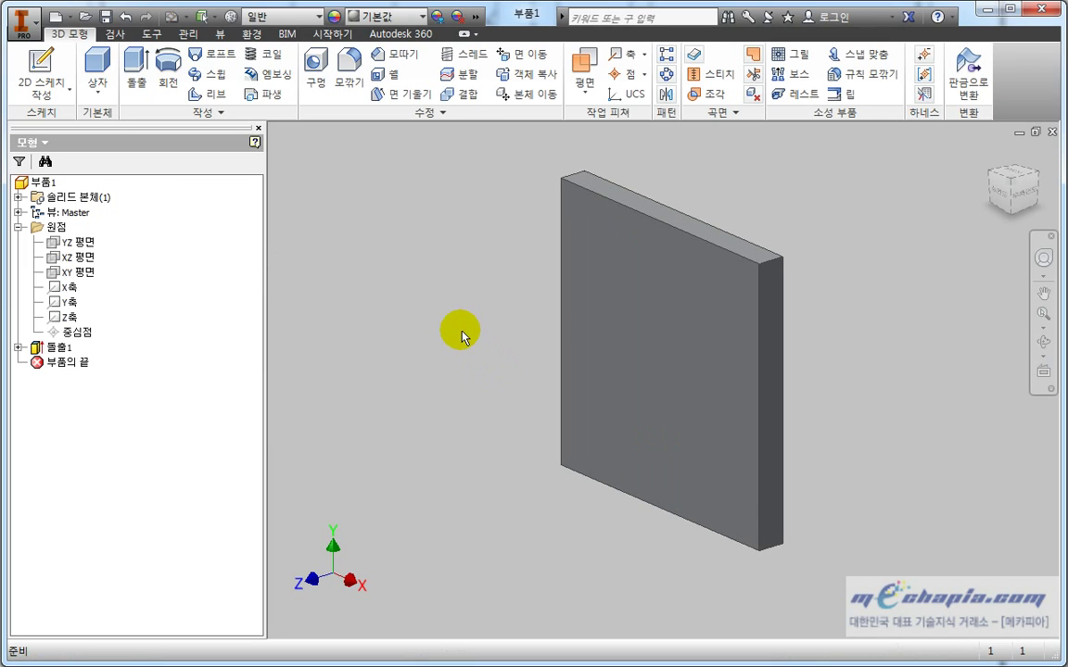